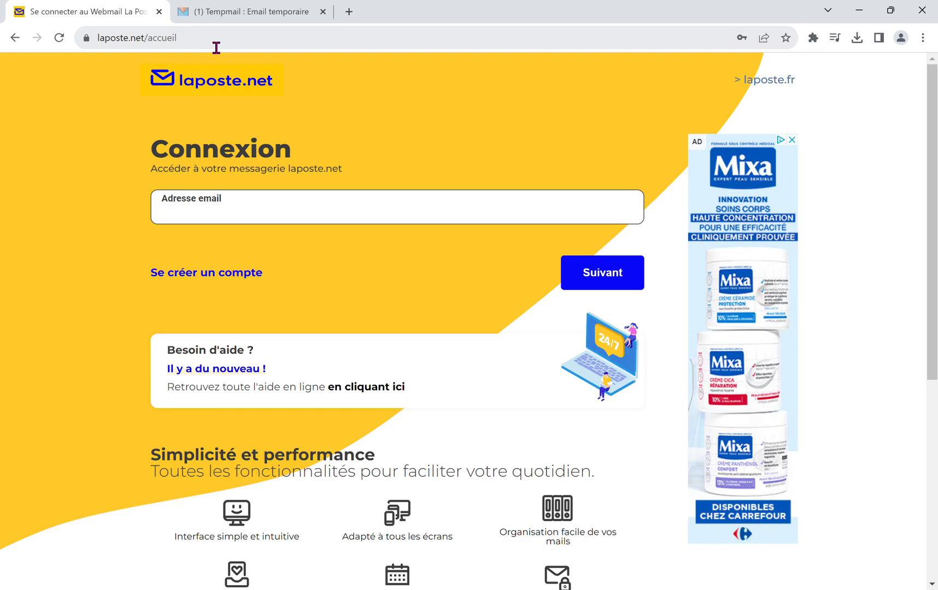
# Step: Enter the account's e-mail address on the laposte.net login page and continue to the password stage
pyautogui.moveTo(186, 37); pyautogui.dragTo(101, 42)
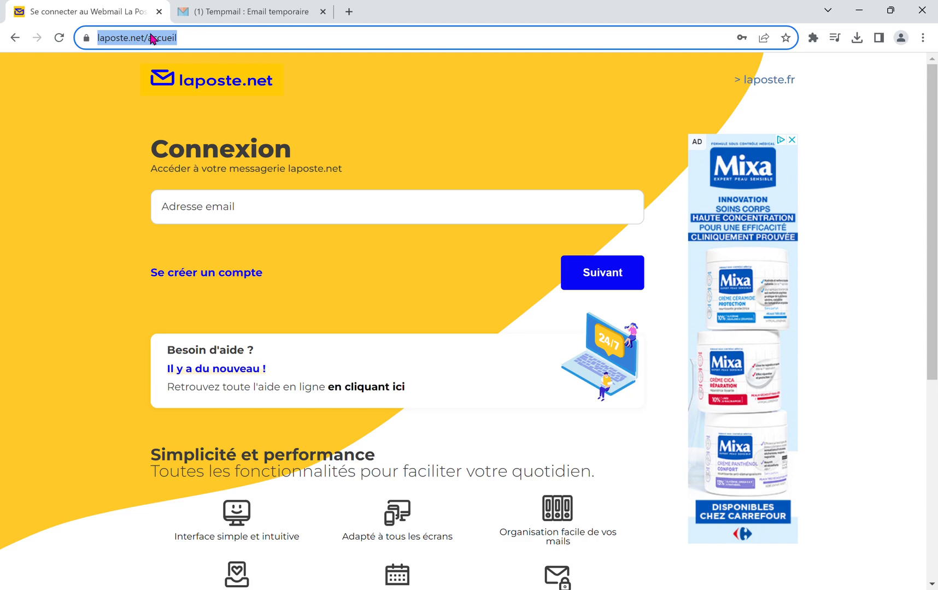
pyautogui.click(272, 217)
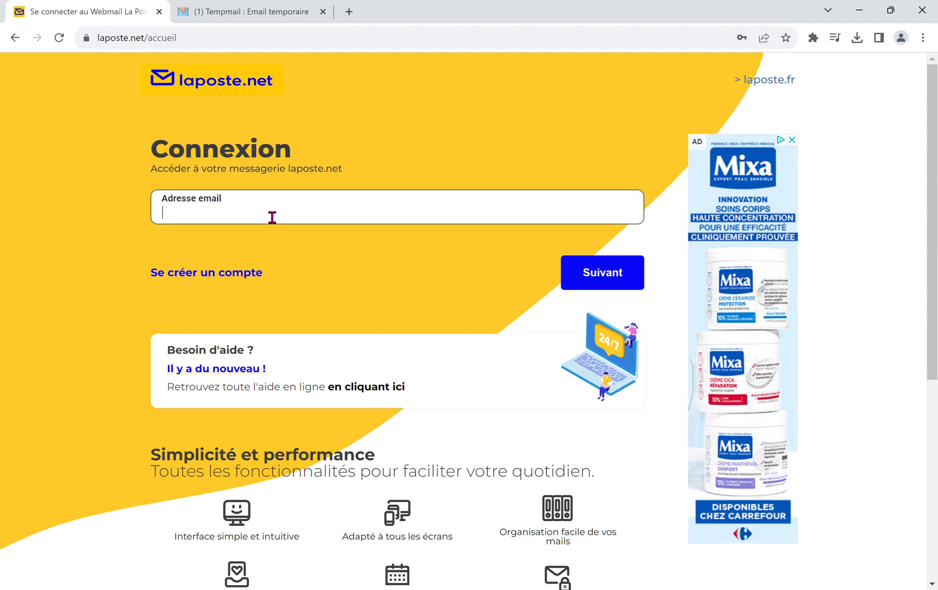
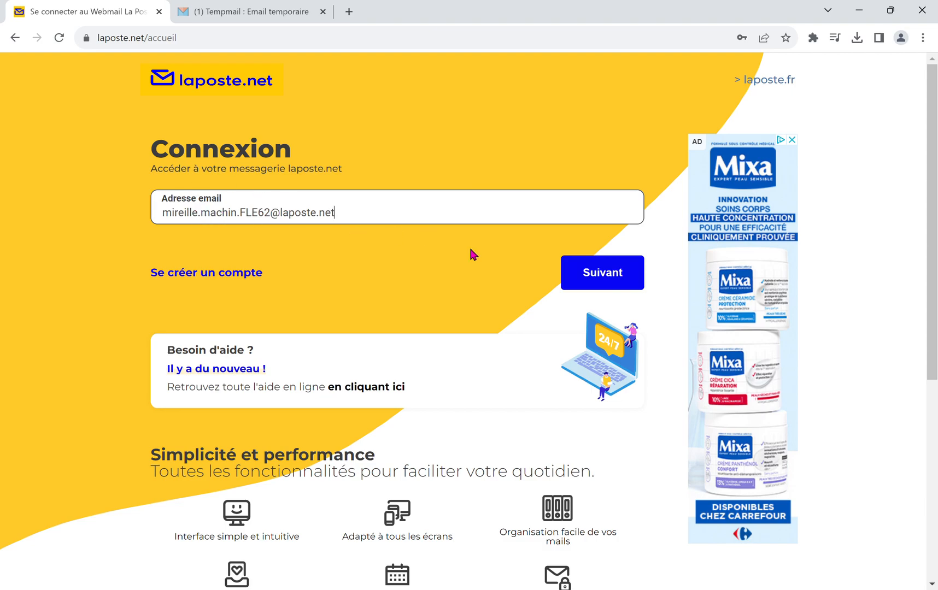
pyautogui.click(606, 279)
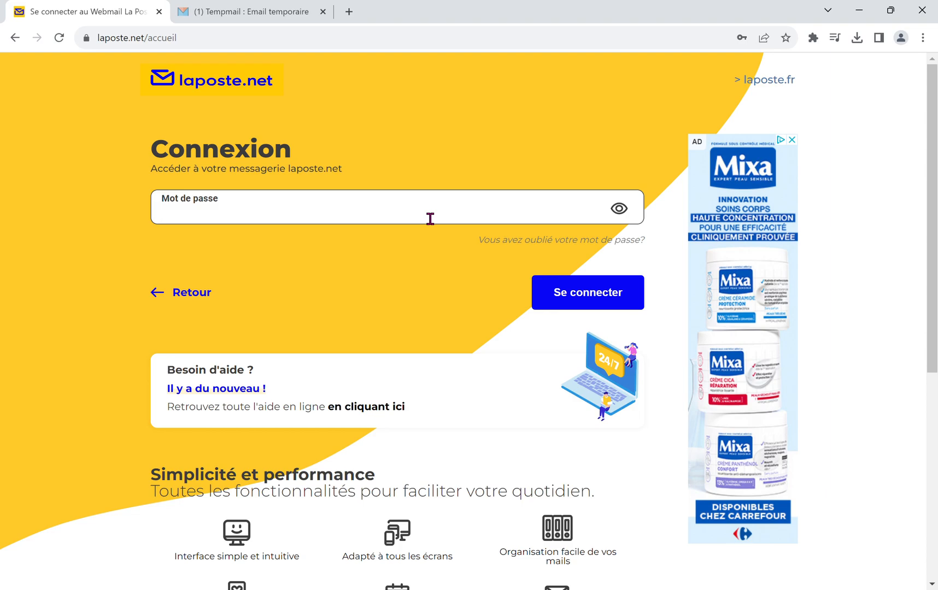
# Step: Enter the account password and sign in to the mailbox
pyautogui.write('••••••••••••')
pyautogui.click(587, 294)
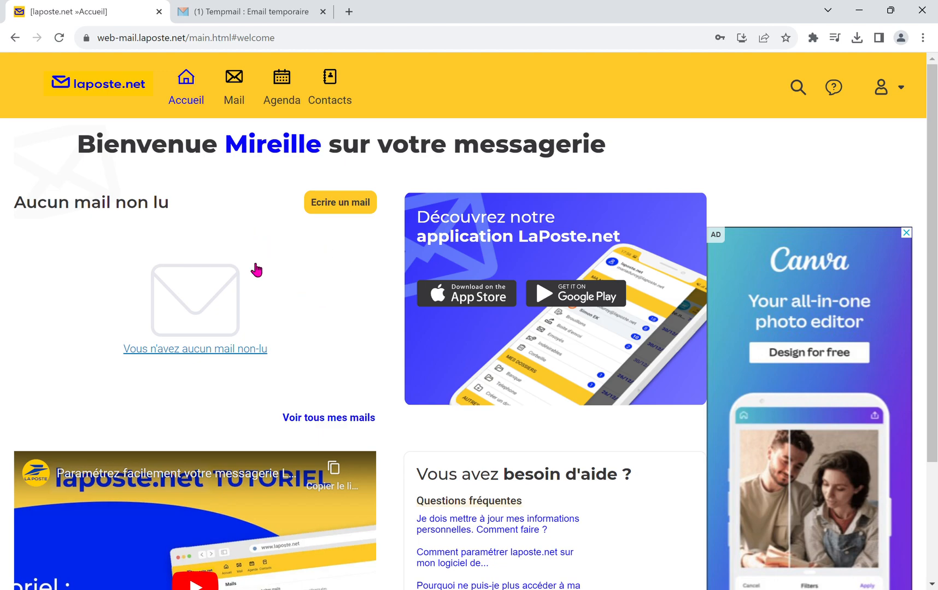
# Step: Start a new mail, then copy the temporary e-mail address from the Tempail page
pyautogui.click(342, 203)
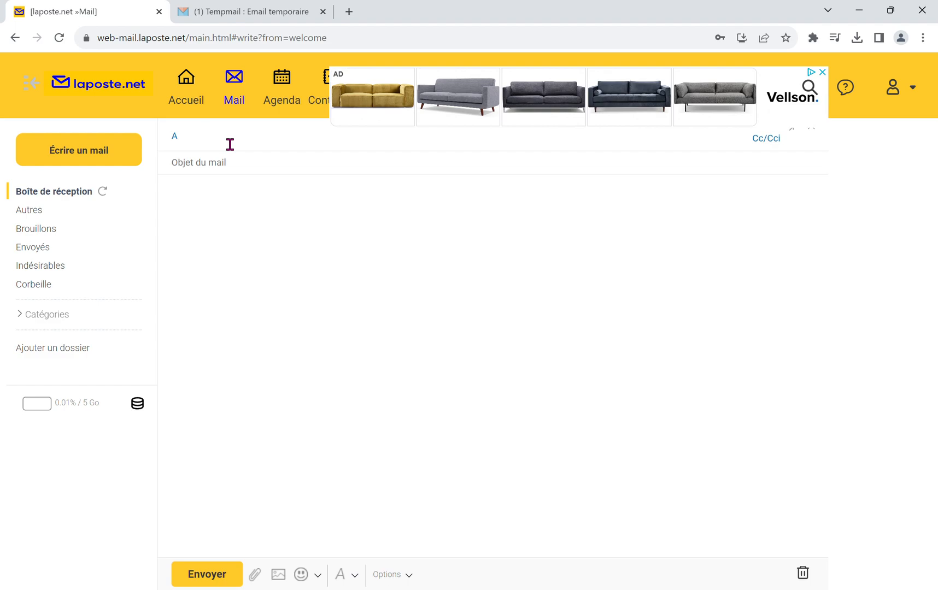
pyautogui.click(259, 12)
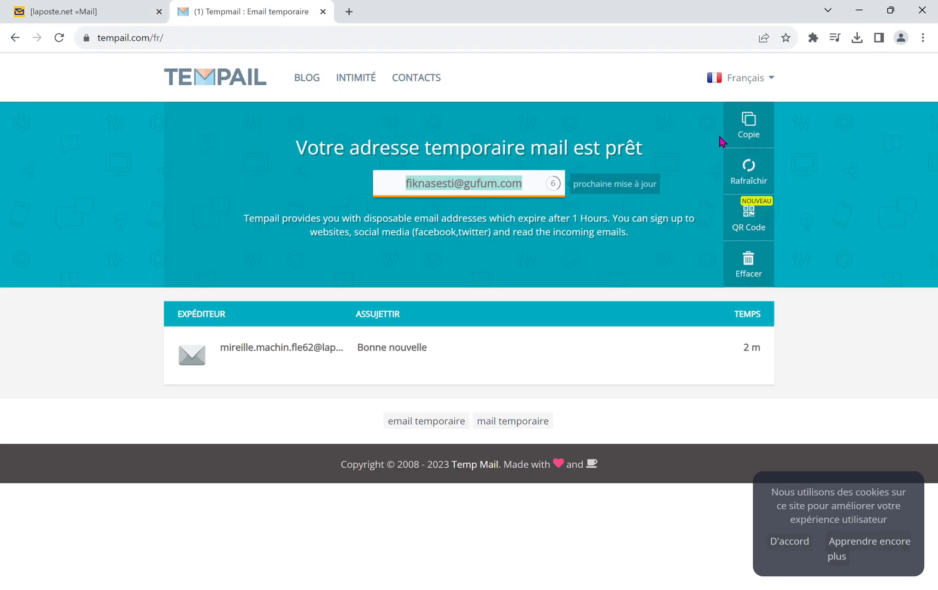
pyautogui.click(748, 183)
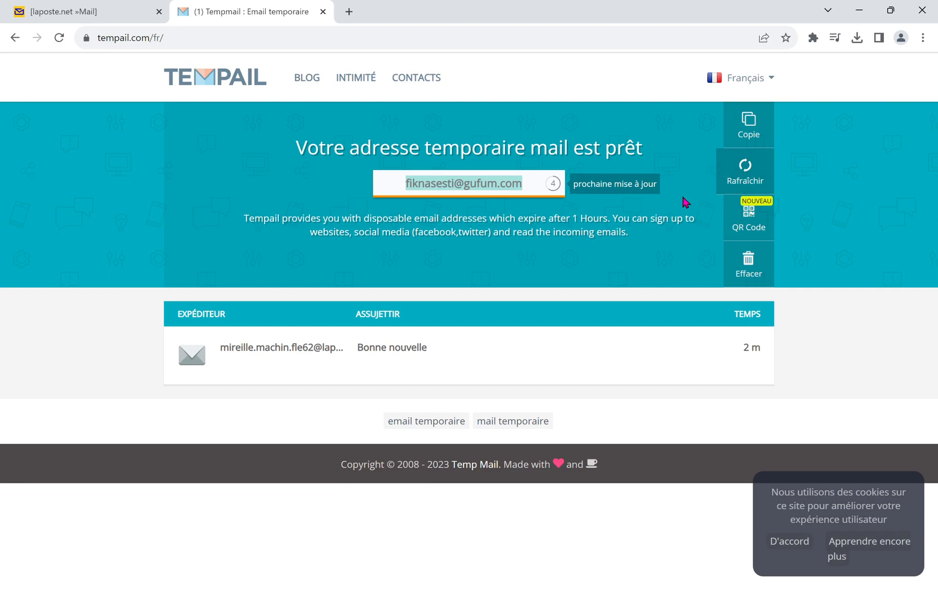
pyautogui.click(753, 133)
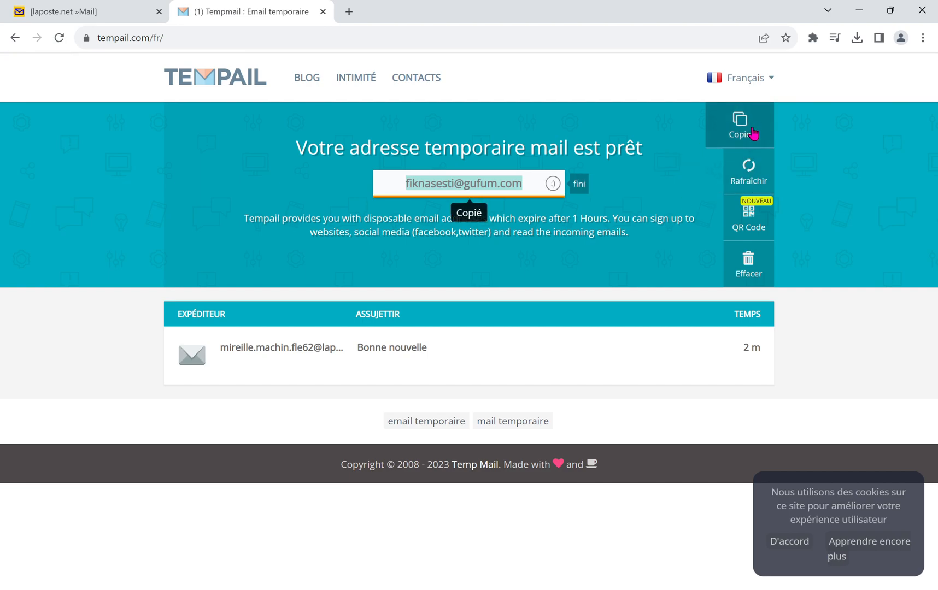
# Step: Return to the laposte.net draft and add the copied temporary address as its main recipient
pyautogui.click(73, 15)
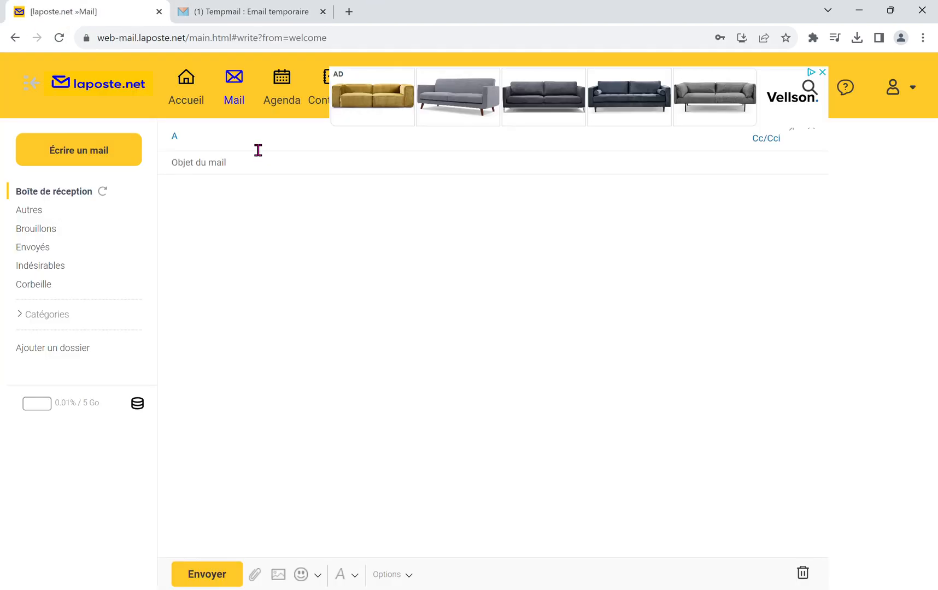
pyautogui.hotkey('ctrl', 'v')
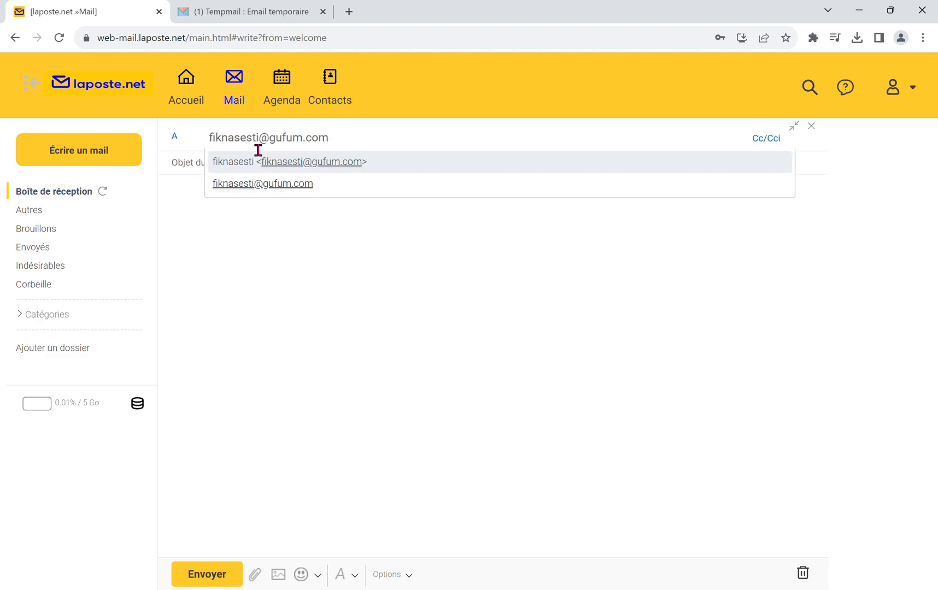
pyautogui.press('Return')
pyautogui.click(550, 242)
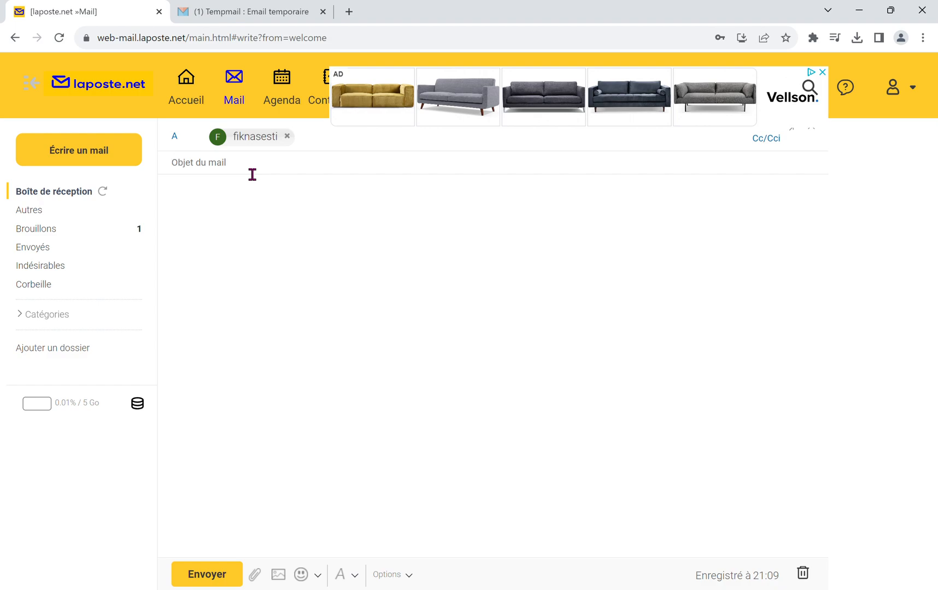
# Step: Set the mail's subject to "Bonne nouvelle" and show the Cc and Cci fields
pyautogui.write('Bonne nouvelle')
pyautogui.click(251, 214)
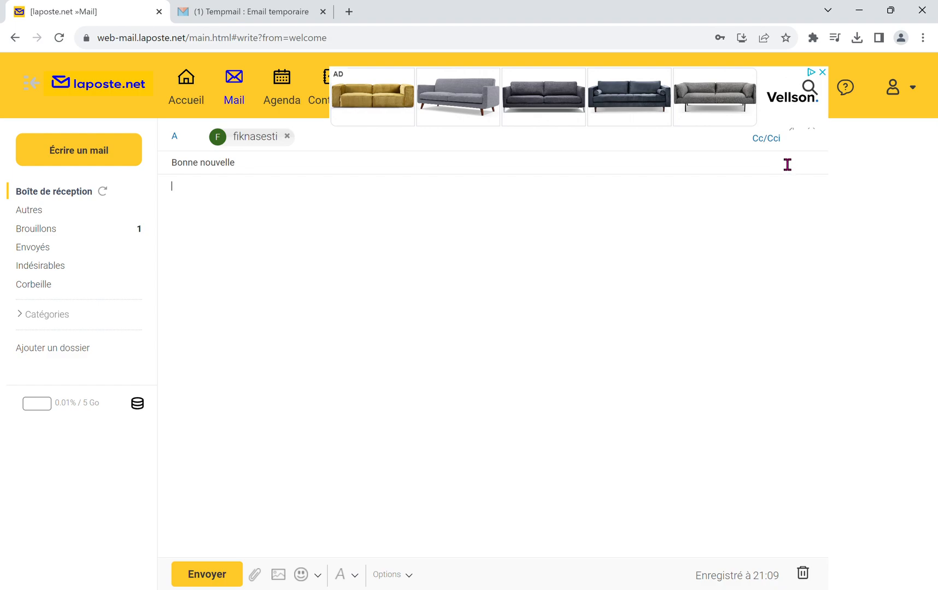
pyautogui.click(764, 147)
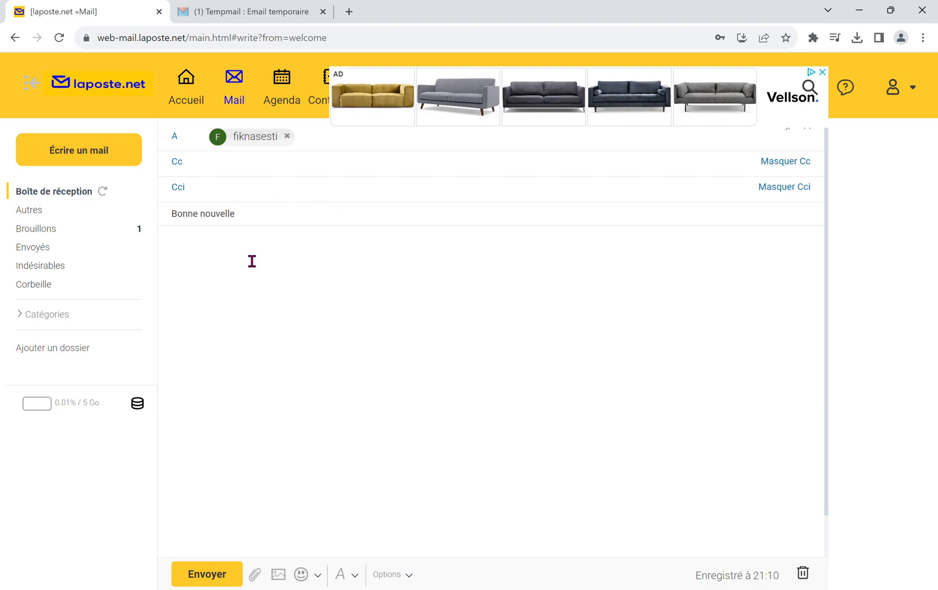
# Step: Begin the mail body with "Bonjour", the recipient's first name and a comma, followed by the line "J'espère que tu vas bien."
pyautogui.click(269, 226)
pyautogui.click(218, 256)
pyautogui.write('Bonjour Sanaba,')
pyautogui.press('Return')
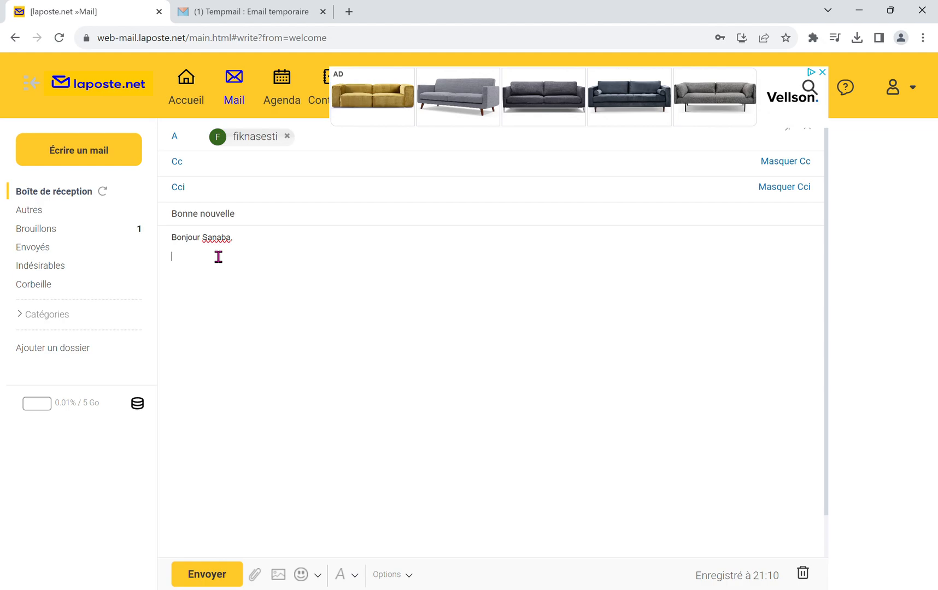
pyautogui.write('J')
pyautogui.write('espère que tu vas bien.')
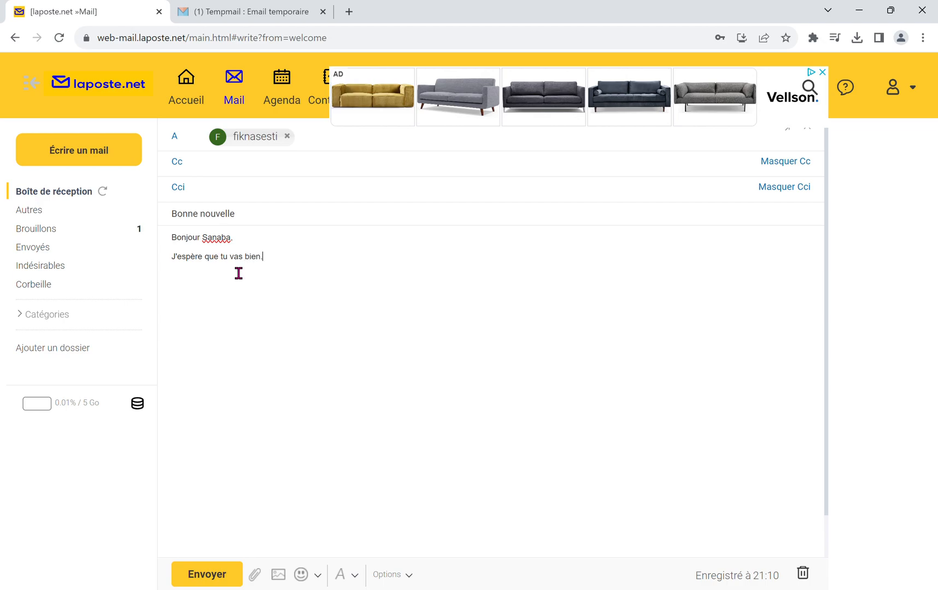
# Step: Add the line "Ce message pour te dire que j'ai réussi mon concours de professeure de Français." below the opening line
pyautogui.press('Return')
pyautogui.write('Ce message pour te dire q')
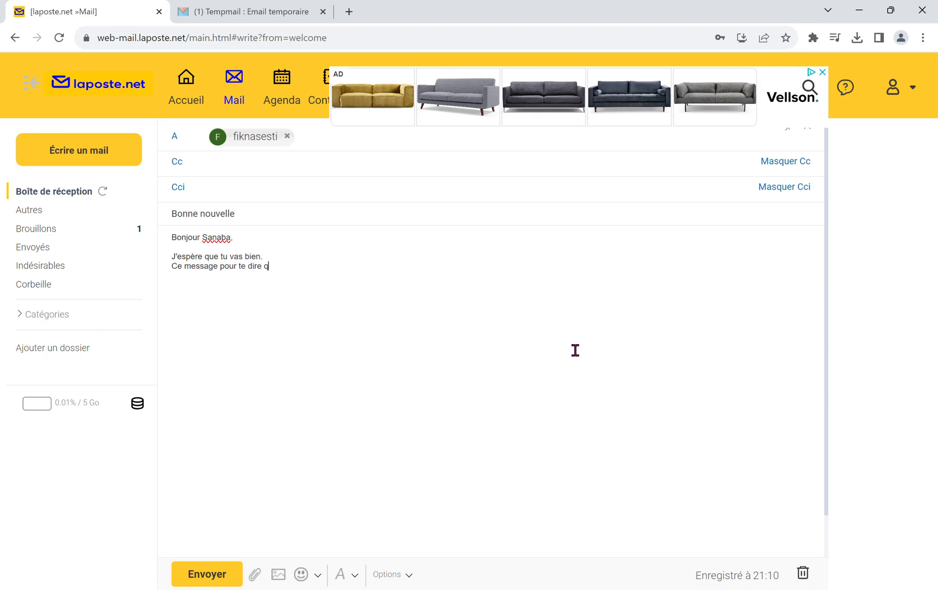
pyautogui.write("ue j'ai réussi mon concours de professeure de")
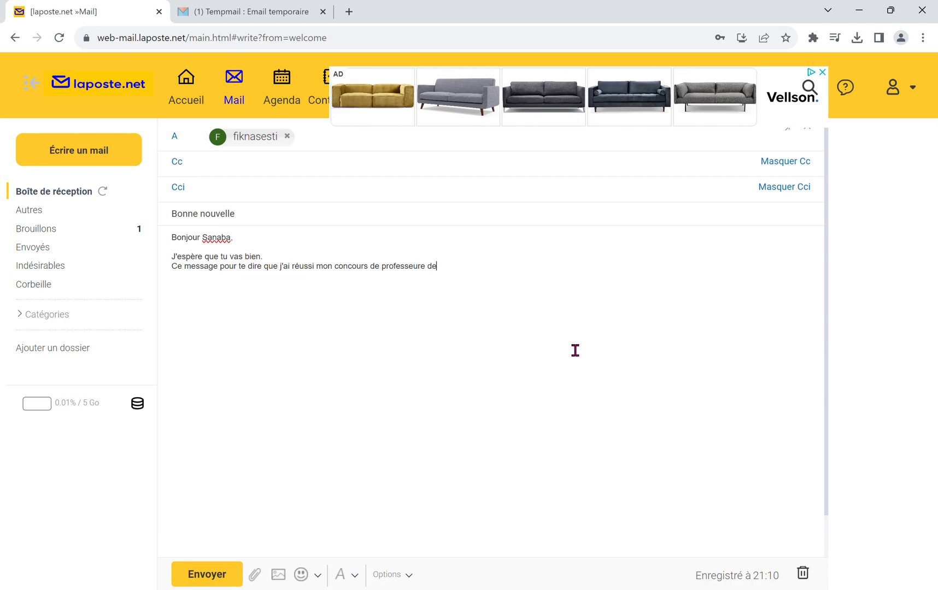
pyautogui.write('Fra')
pyautogui.write('nça')
# Step: Close the mail with the line "J'espère te voir très bientôt." and sign it with the sender's first name
pyautogui.write('ère ')
pyautogui.write('te re')
pyautogui.press('BackSpace')
pyautogui.press('BackSpace')
pyautogui.write('voir très bientôt.')
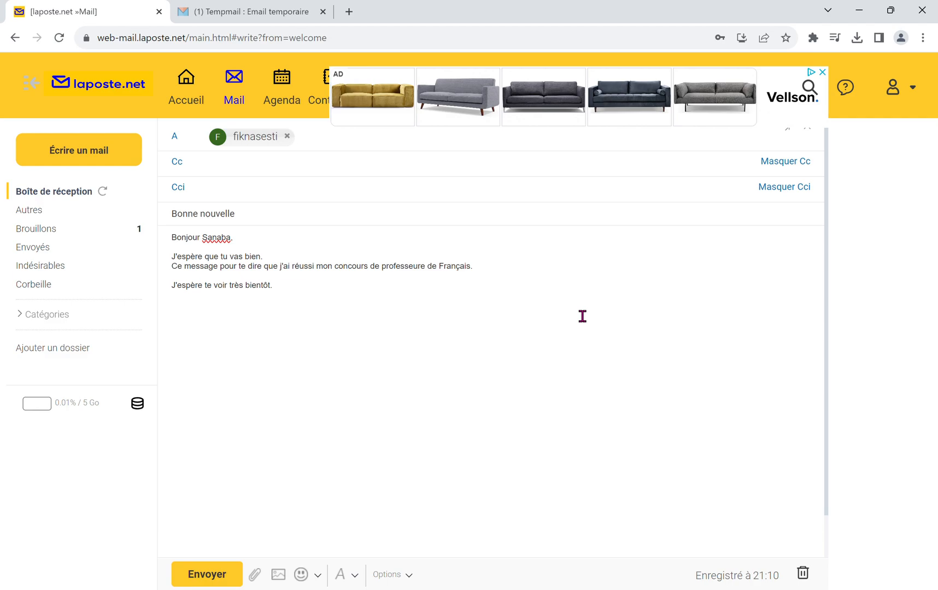
pyautogui.write('ireille')
pyautogui.scroll(-1, 457, 505)
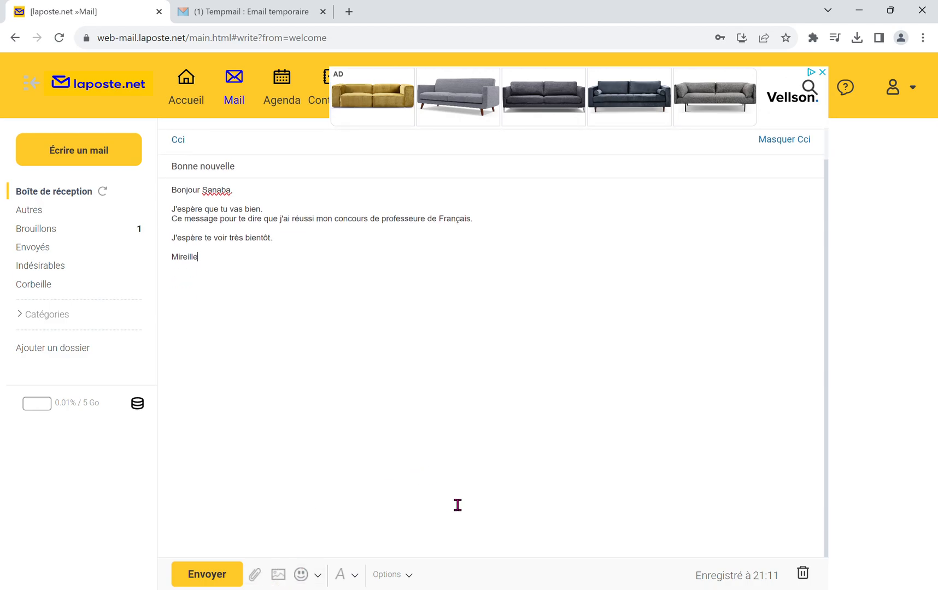
pyautogui.scroll(1, 457, 506)
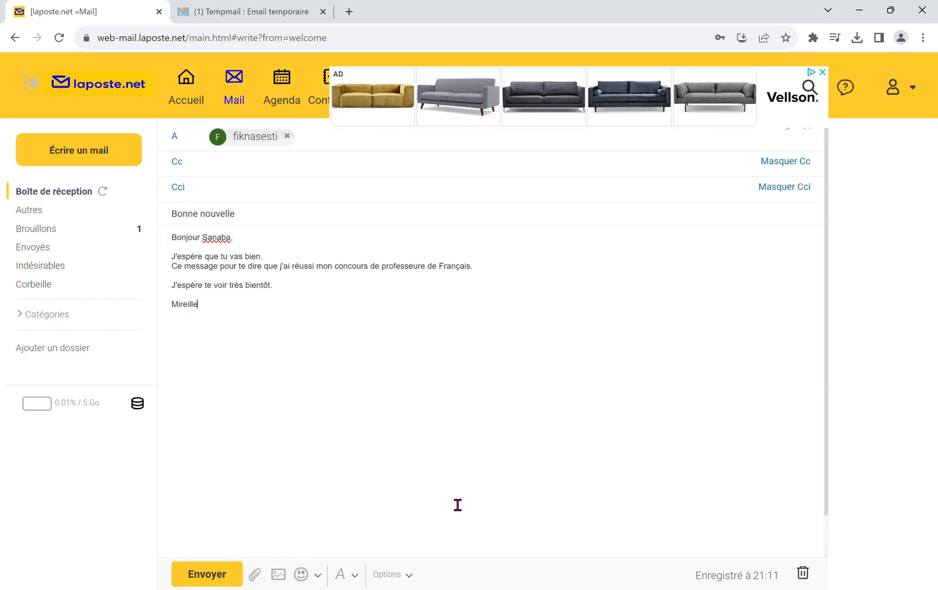
# Step: Insert the yellow broadly laughing smiley at the end of the sentence about the "concours de professeure de Français"
pyautogui.scroll(-1, 458, 505)
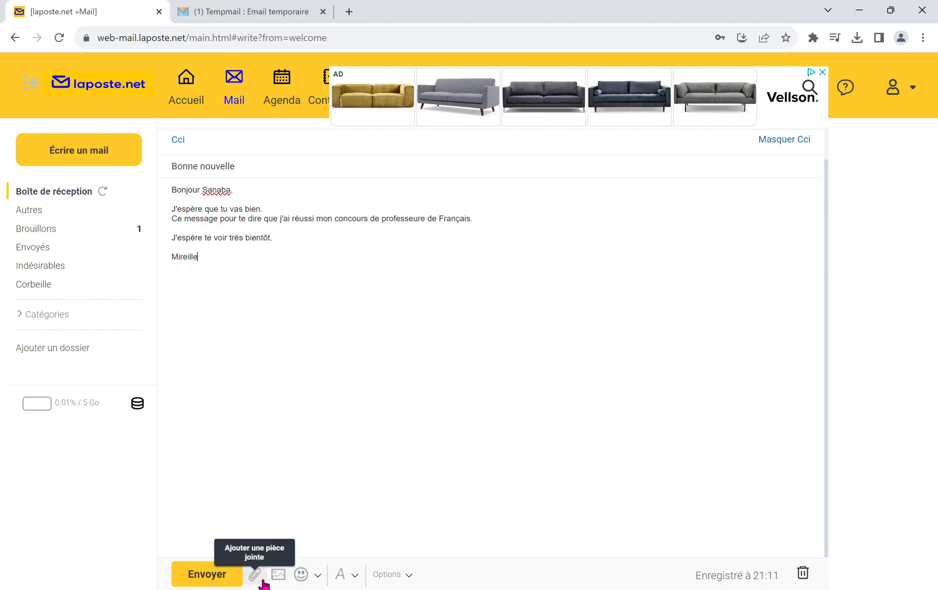
pyautogui.click(318, 577)
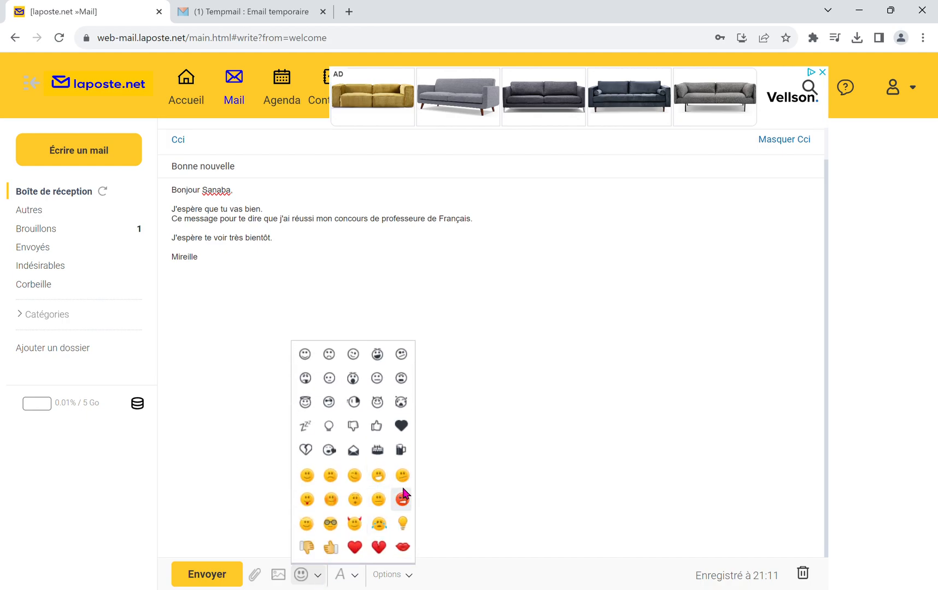
pyautogui.click(500, 234)
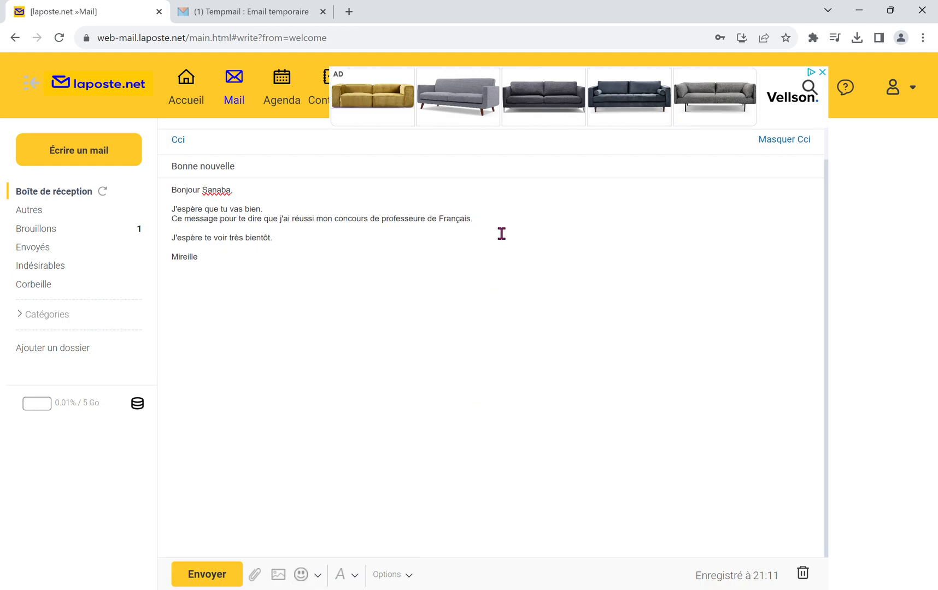
pyautogui.click(315, 583)
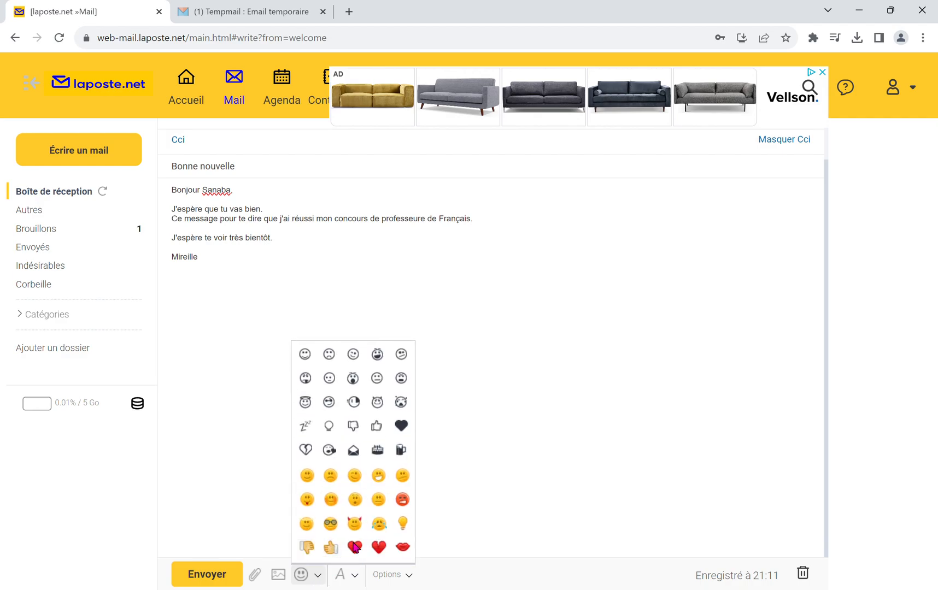
pyautogui.click(380, 473)
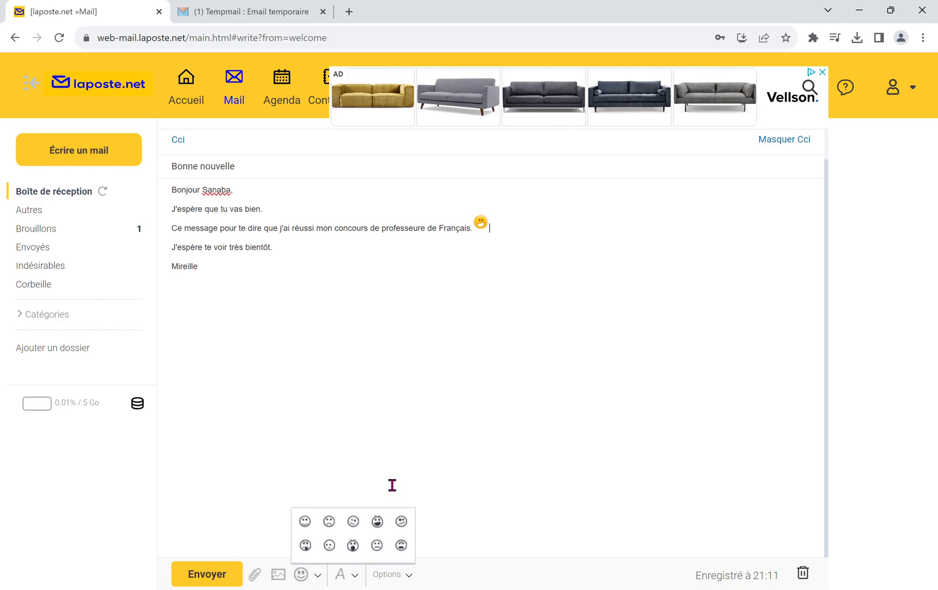
# Step: Show the formatting options and set the font size of the whole mail text to 14
pyautogui.click(362, 580)
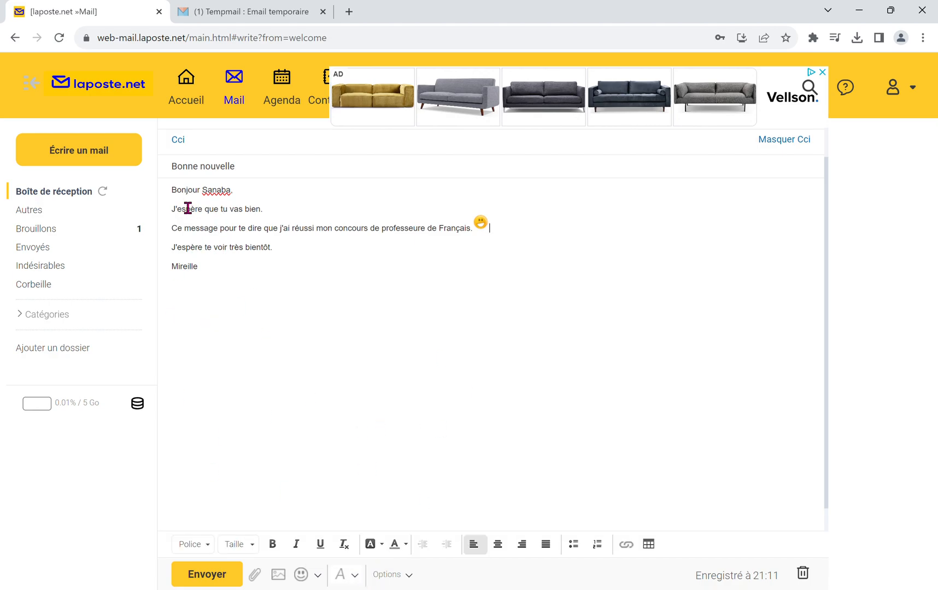
pyautogui.moveTo(171, 207); pyautogui.dragTo(247, 249)
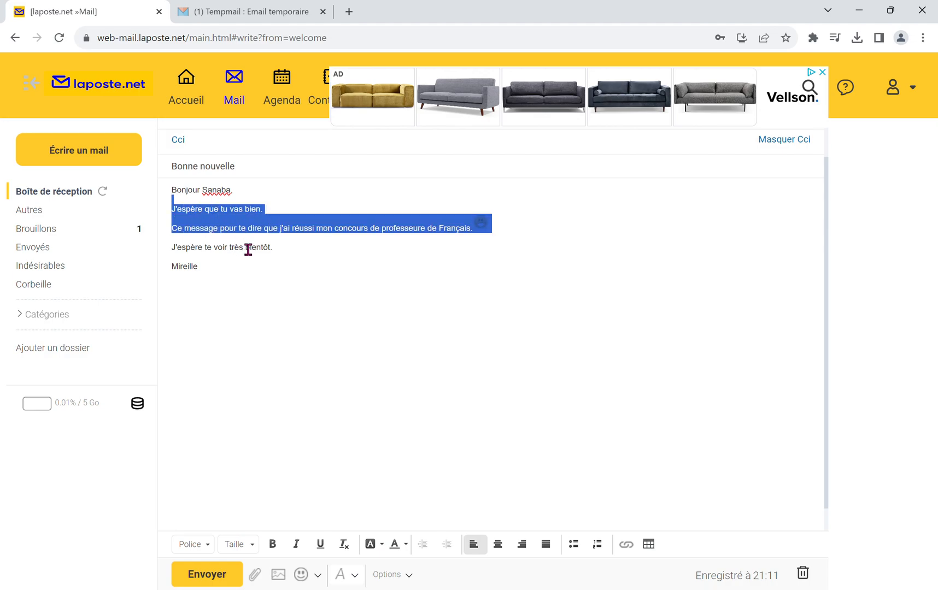
pyautogui.moveTo(176, 190); pyautogui.dragTo(286, 284)
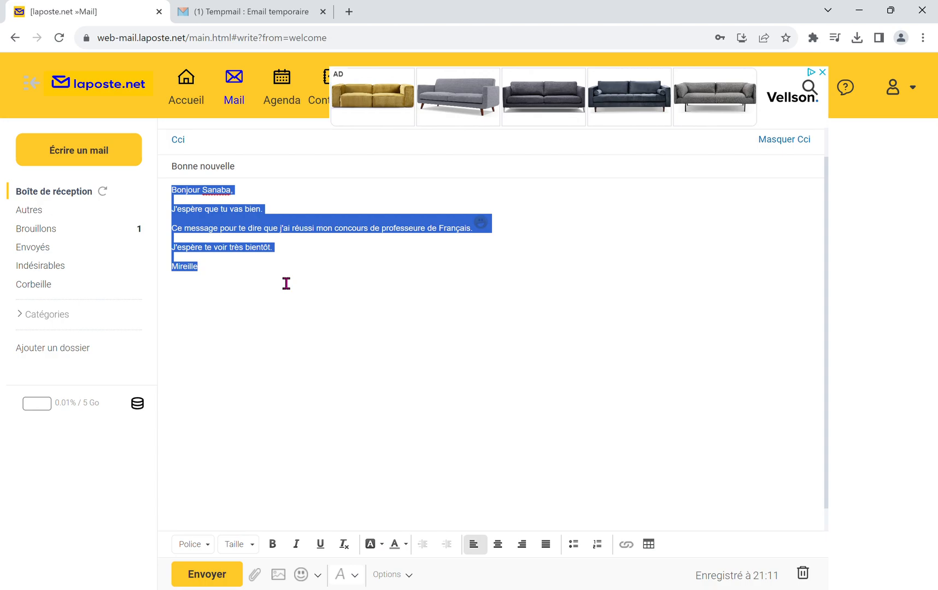
pyautogui.click(252, 545)
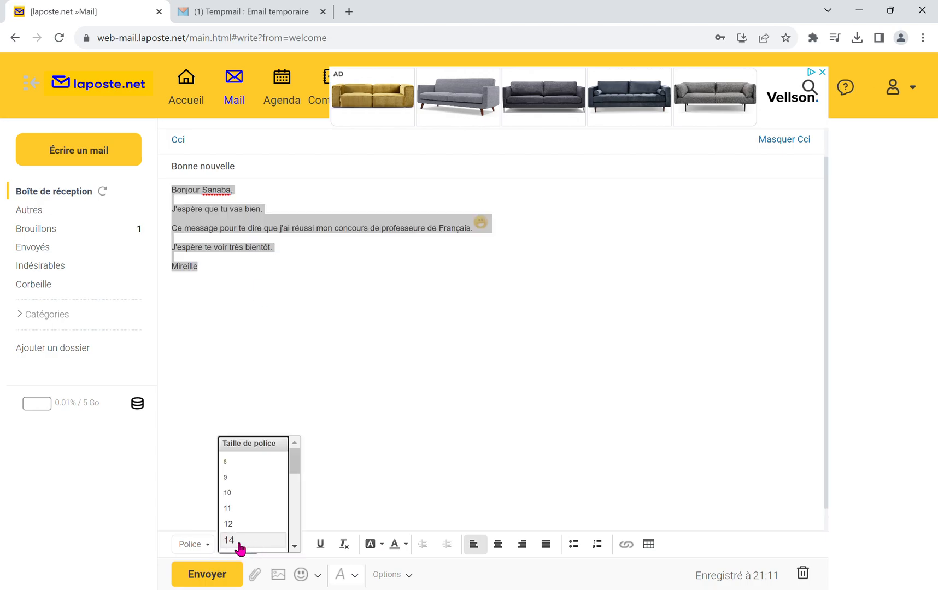
pyautogui.click(238, 541)
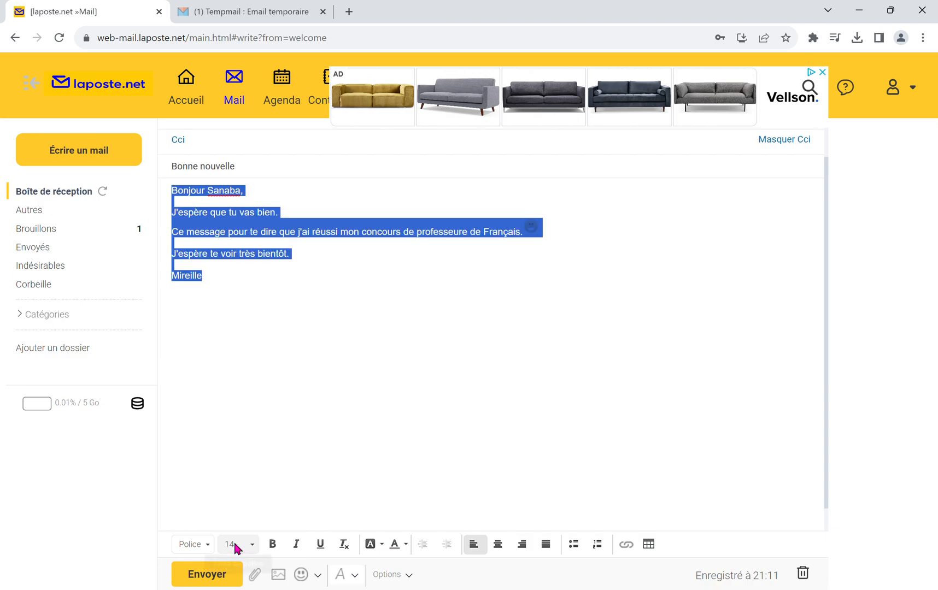
pyautogui.click(509, 385)
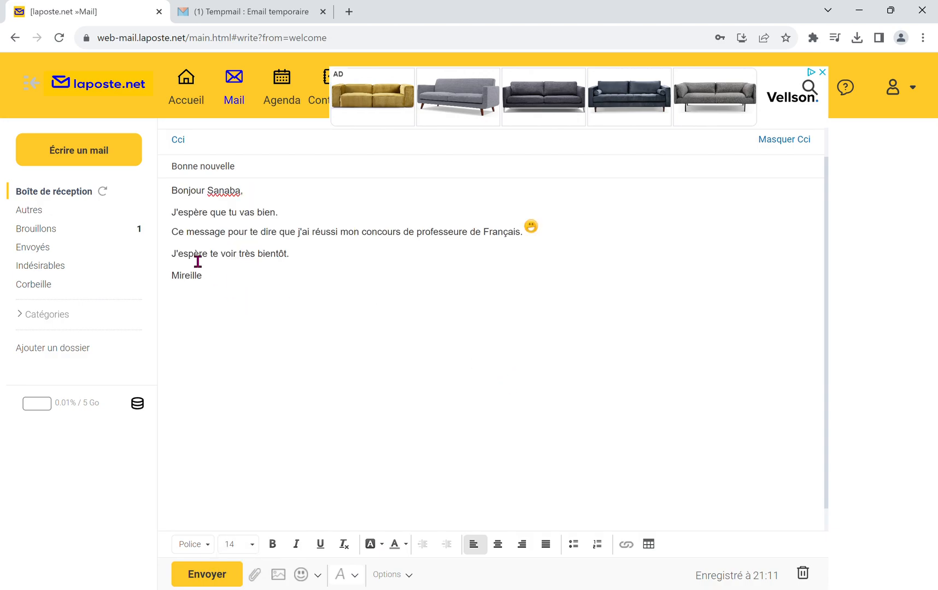
# Step: Make the sentence "Ce message pour te dire que j'ai réussi mon concours de professeure de Français" bold
pyautogui.moveTo(173, 245); pyautogui.dragTo(473, 245)
pyautogui.click(485, 291)
pyautogui.moveTo(532, 247); pyautogui.dragTo(185, 243)
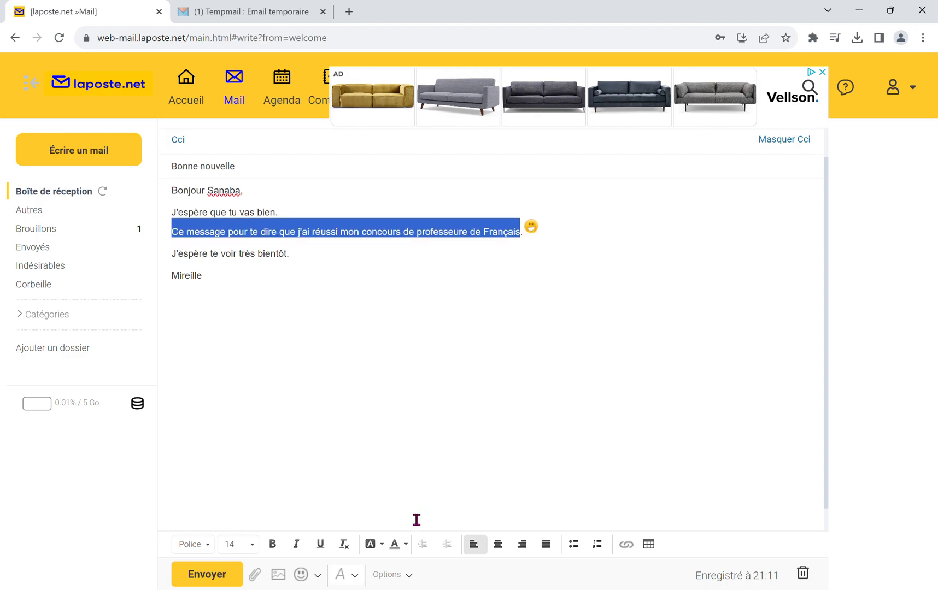
pyautogui.click(276, 547)
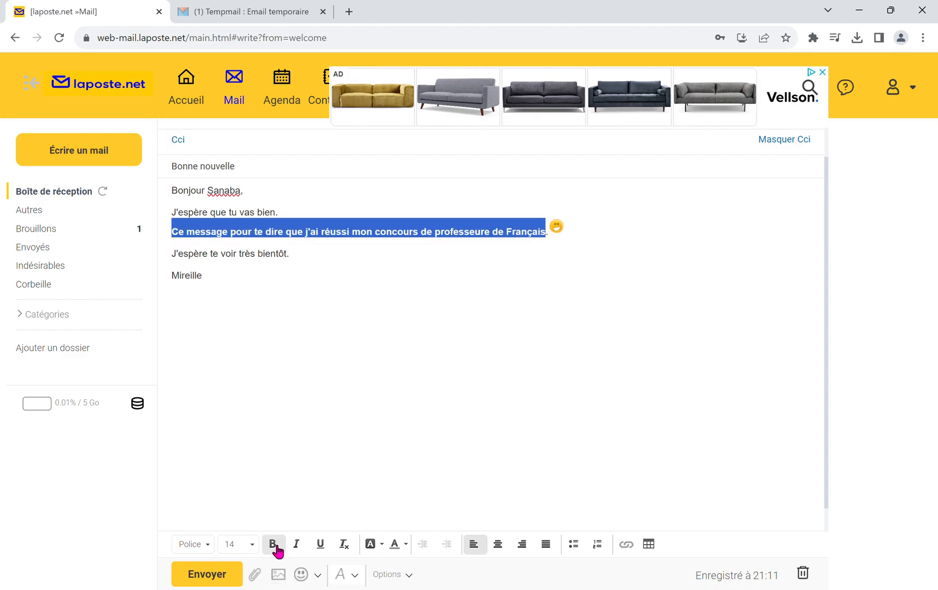
# Step: Underline the sentence "Ce message pour te dire que j'ai réussi mon concours de professeure de Français"
pyautogui.click(322, 548)
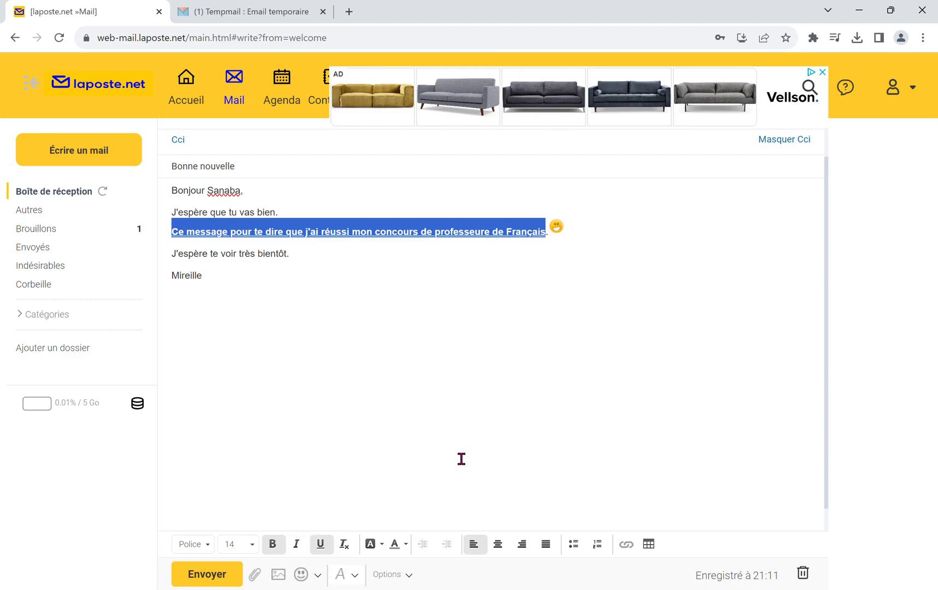
pyautogui.click(560, 375)
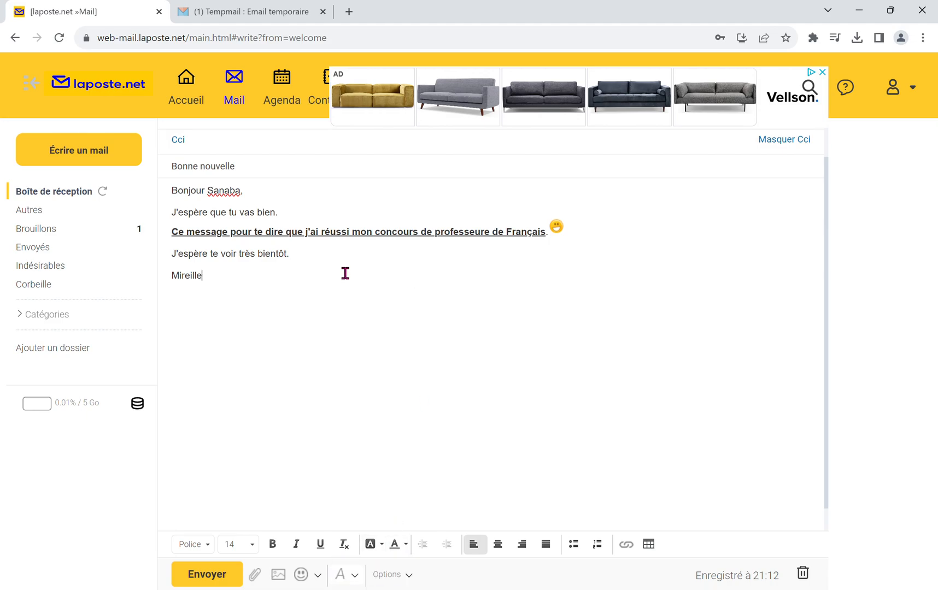
# Step: Give the word "J'espère" in the line "J'espère te voir très bientôt." a red background colour
pyautogui.doubleClick(201, 267)
pyautogui.click(385, 551)
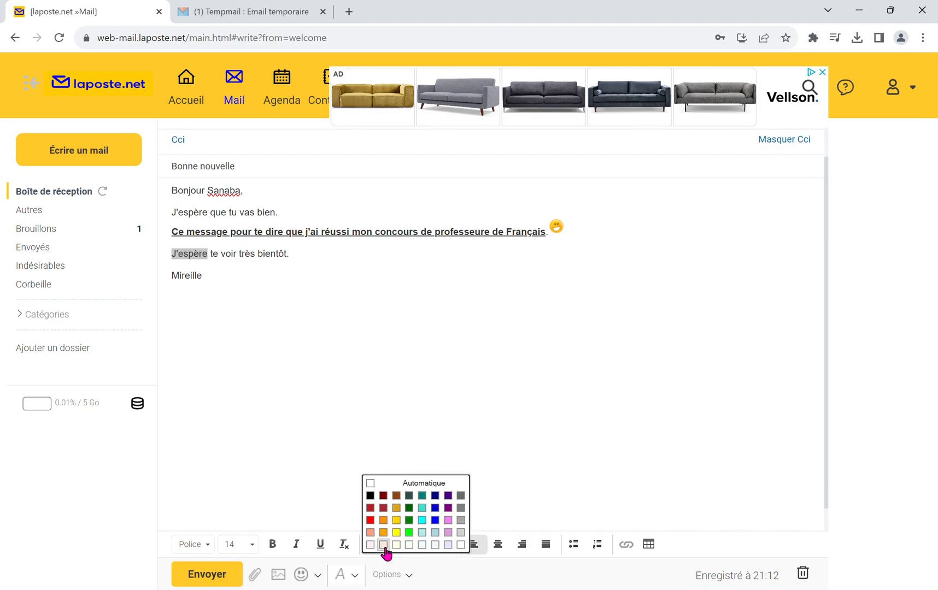
pyautogui.click(379, 528)
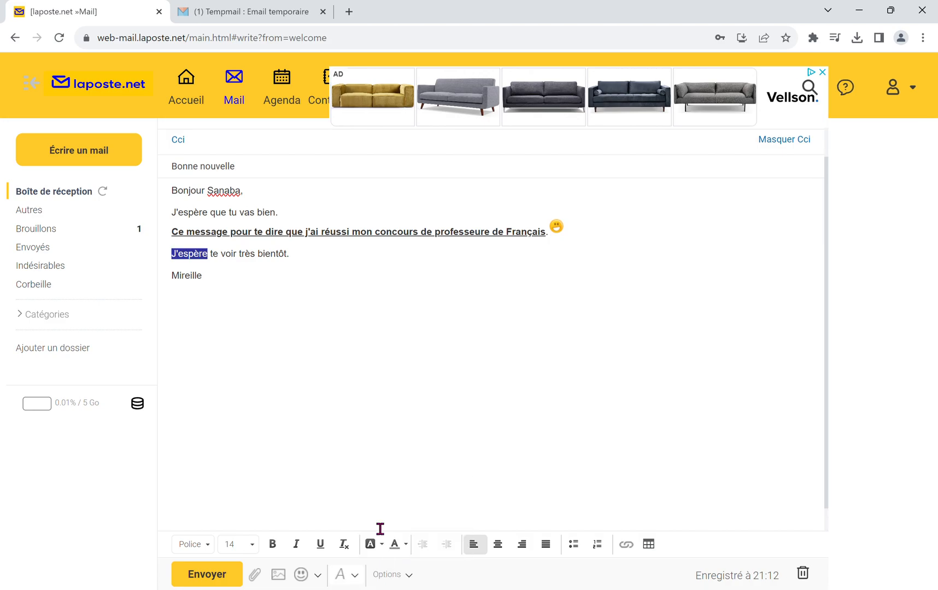
pyautogui.click(522, 415)
# Step: Set the text colour of the highlighted word "J'espère" to "Automatique"
pyautogui.doubleClick(190, 254)
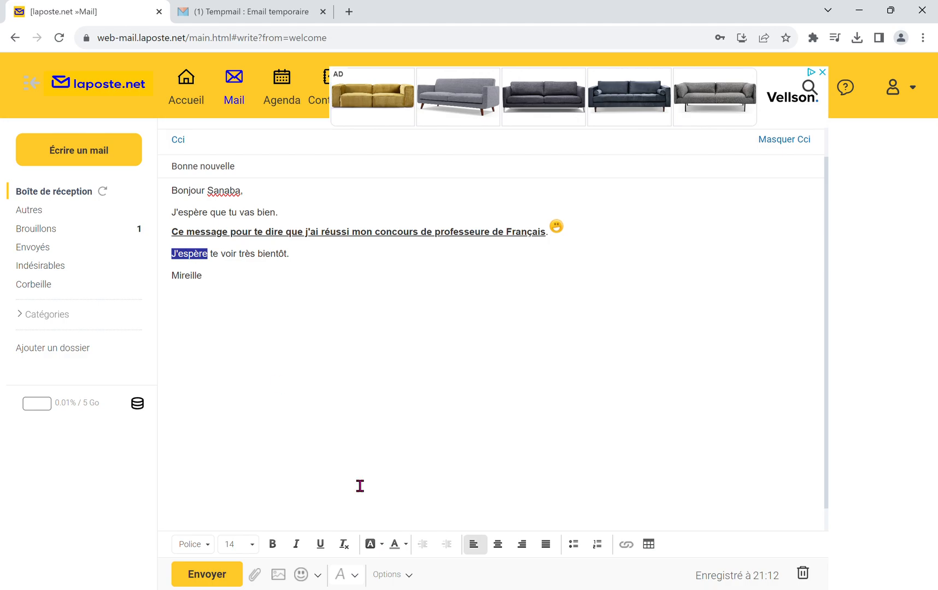
pyautogui.click(384, 545)
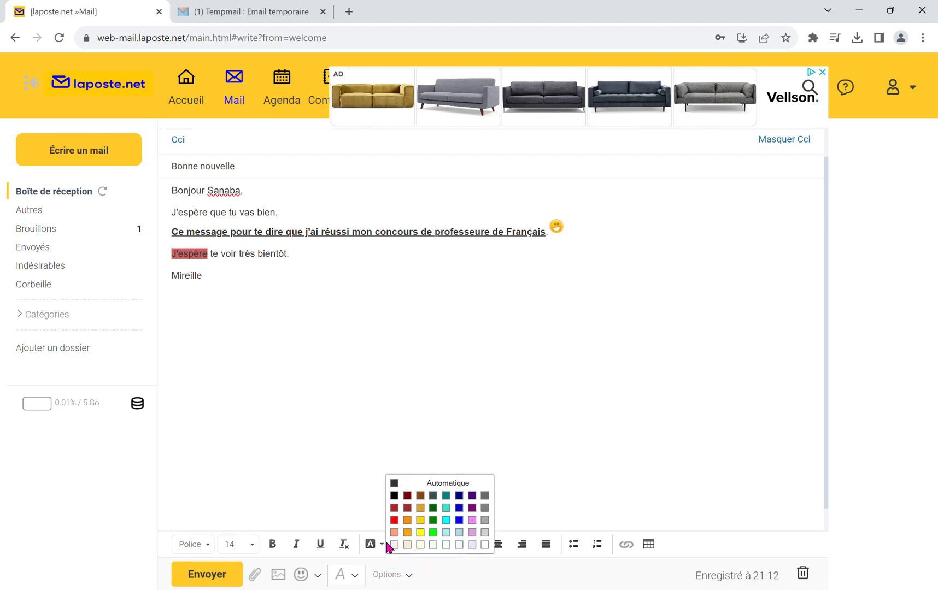
pyautogui.click(403, 485)
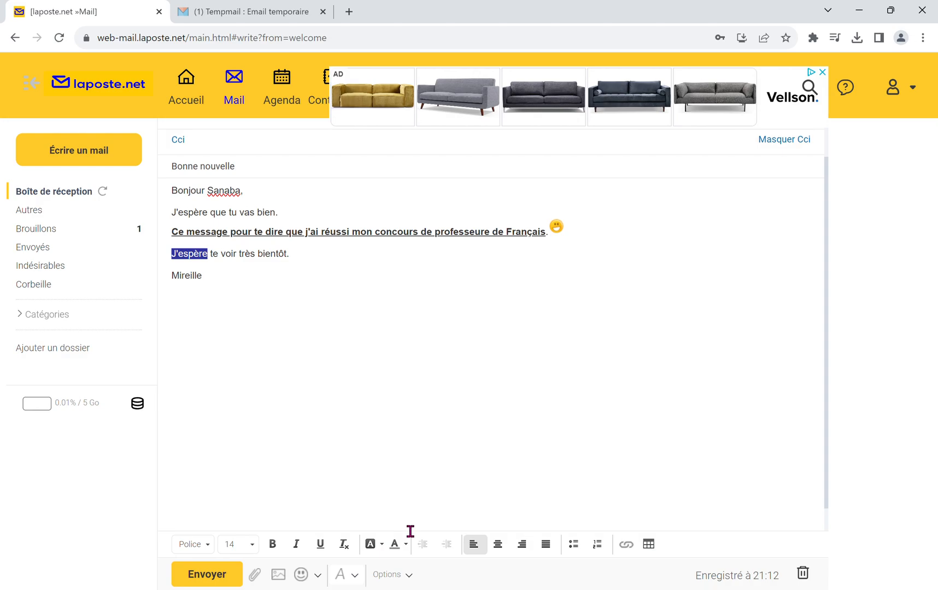
pyautogui.click(405, 433)
# Step: Reset the background colour of the closing line and signature to "Automatique"
pyautogui.moveTo(171, 253); pyautogui.dragTo(370, 433)
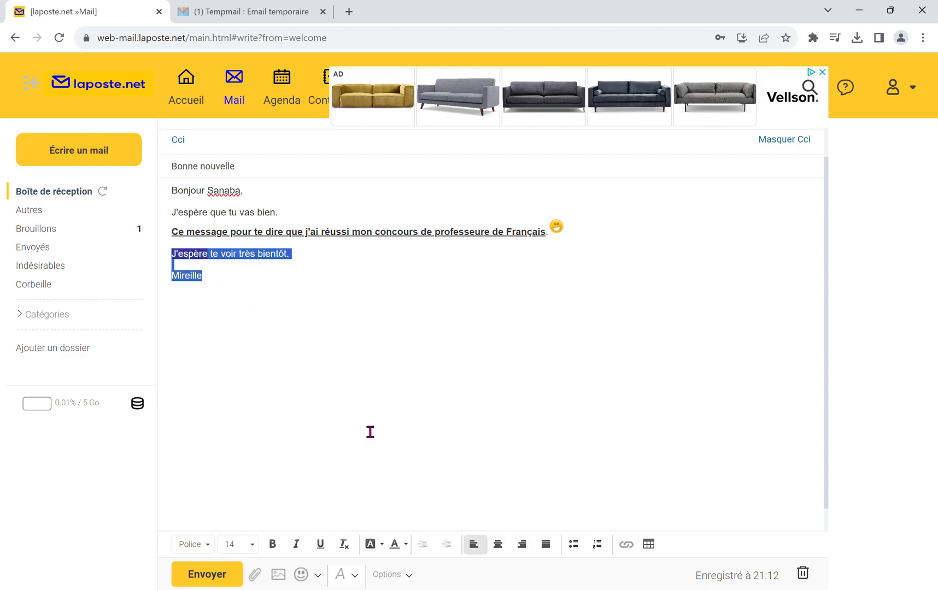
pyautogui.click(382, 544)
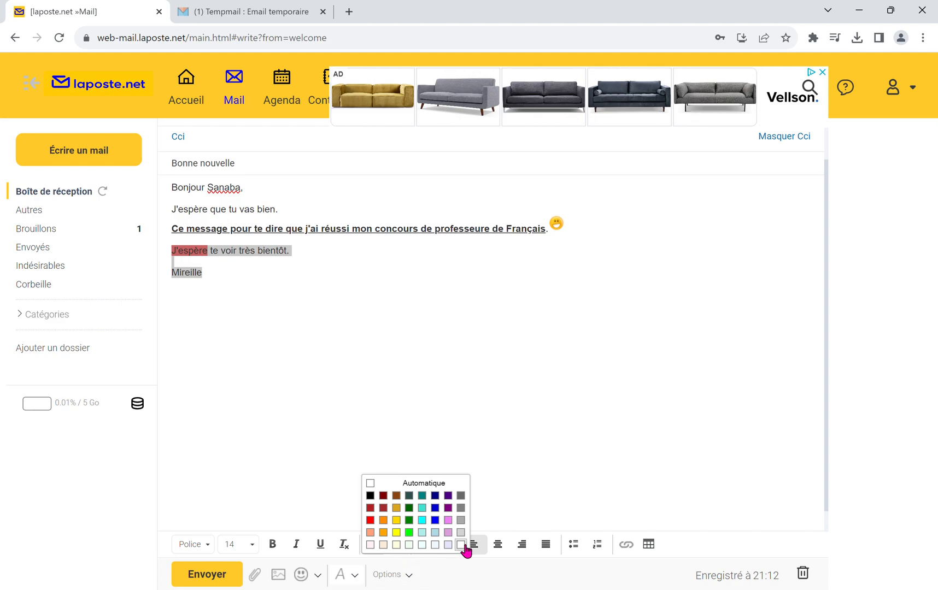
pyautogui.click(378, 486)
pyautogui.click(465, 461)
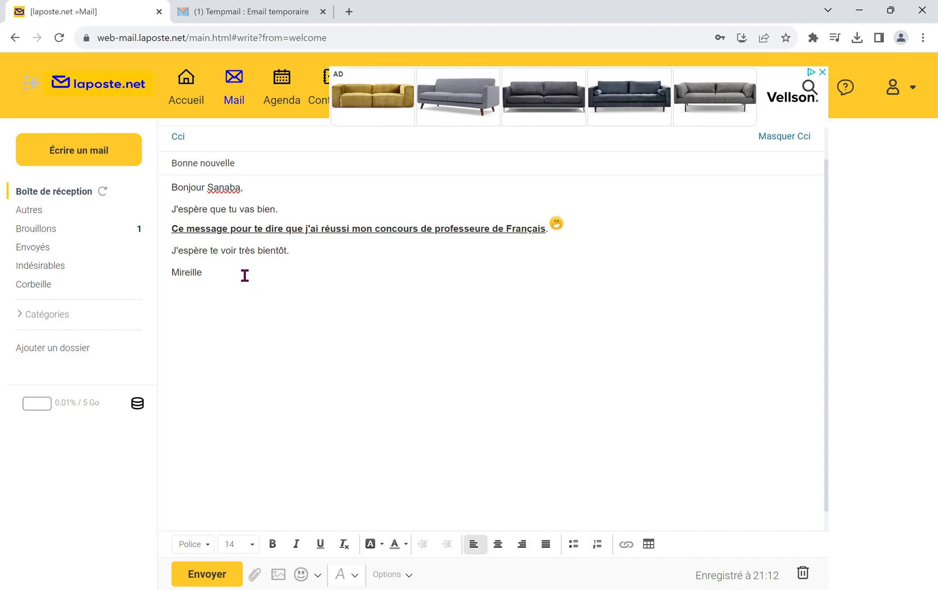
# Step: Colour the text of the word "voir" in the closing line red
pyautogui.doubleClick(234, 254)
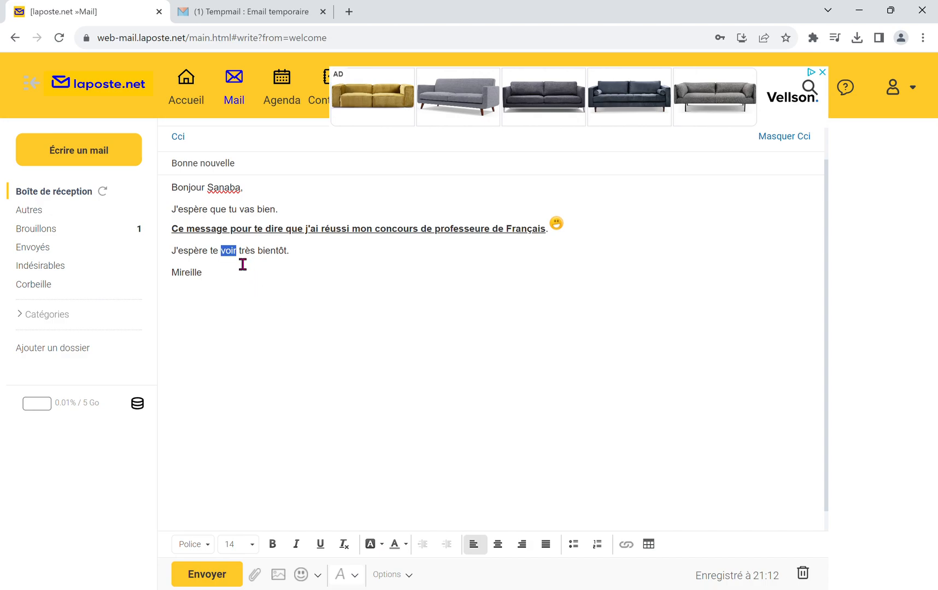
pyautogui.click(414, 545)
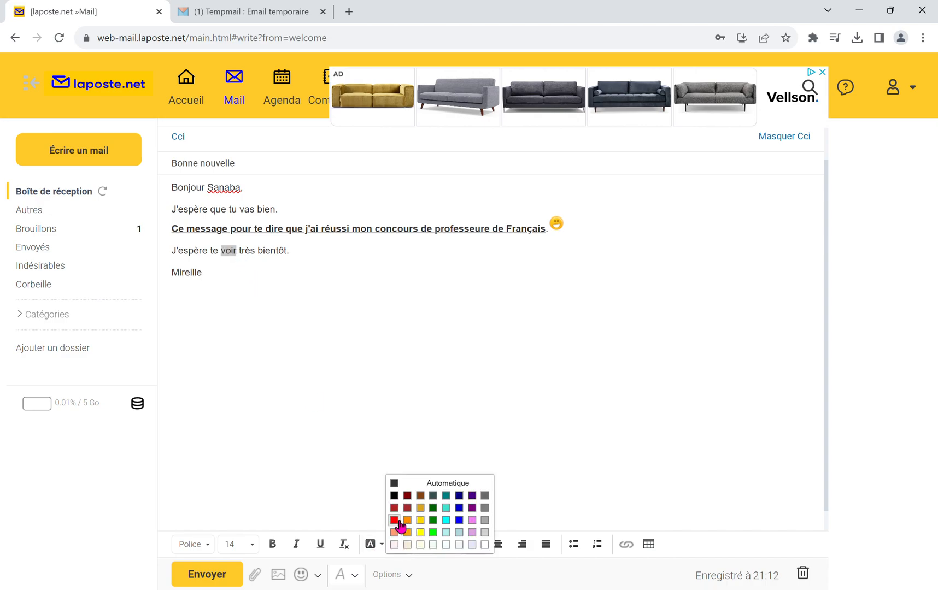
pyautogui.click(399, 522)
pyautogui.click(331, 322)
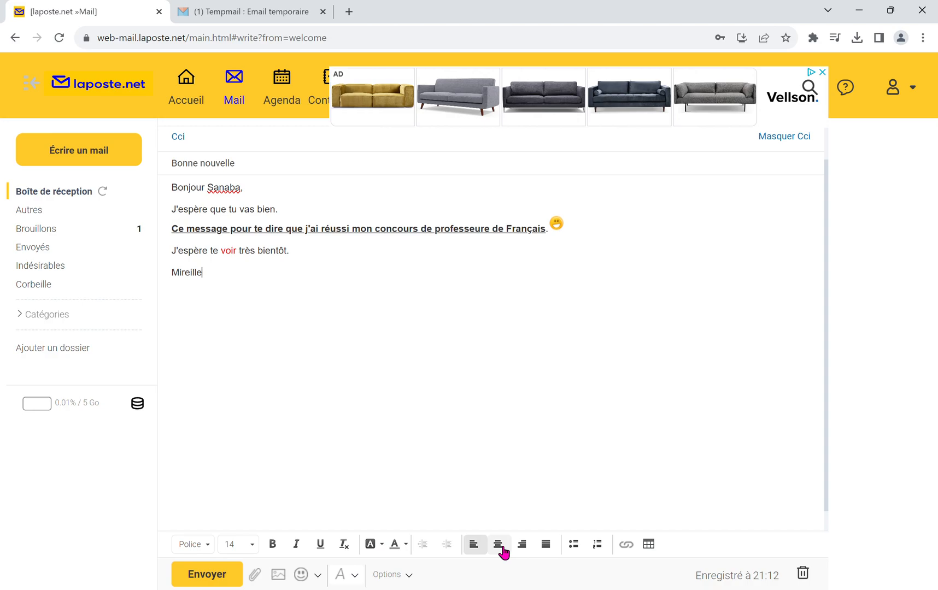
# Step: Try centred, right-aligned and justified alignment on the whole mail text and return it to left alignment
pyautogui.moveTo(240, 290); pyautogui.dragTo(181, 207)
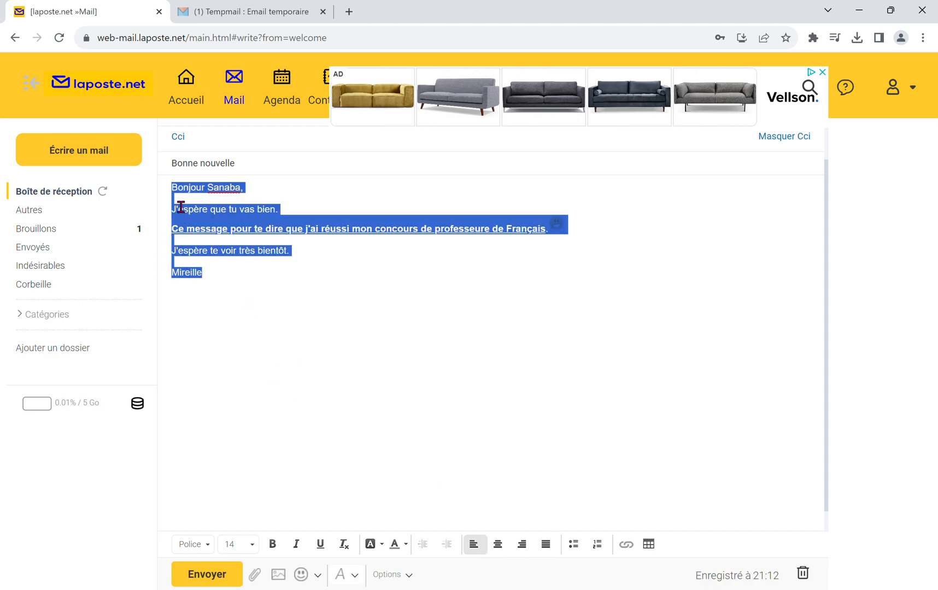
pyautogui.click(498, 544)
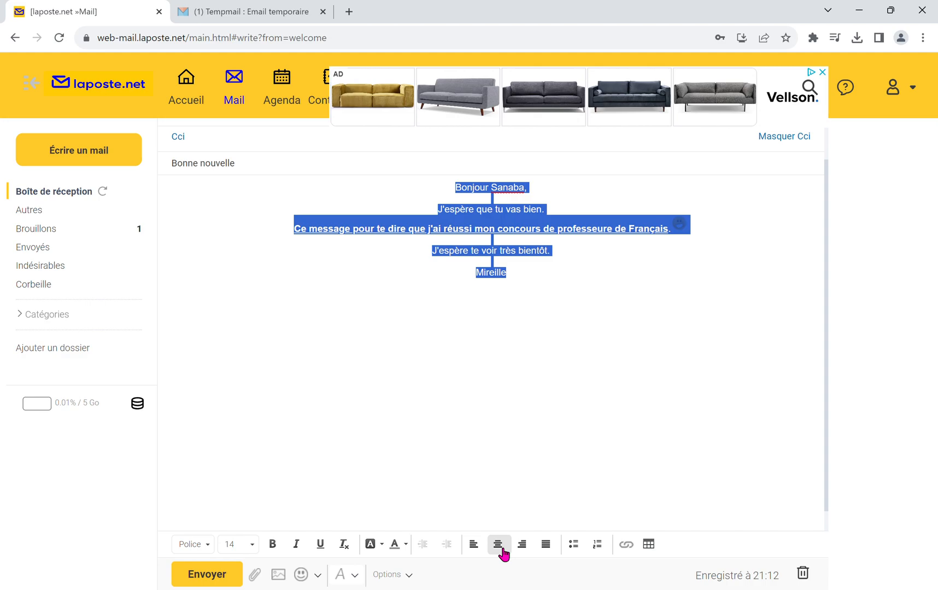
pyautogui.click(526, 552)
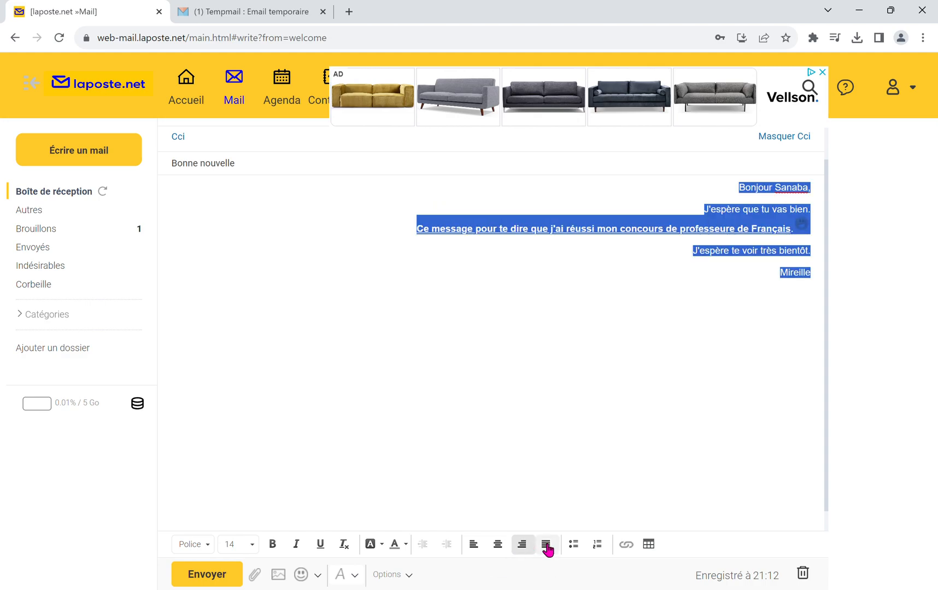
pyautogui.click(545, 547)
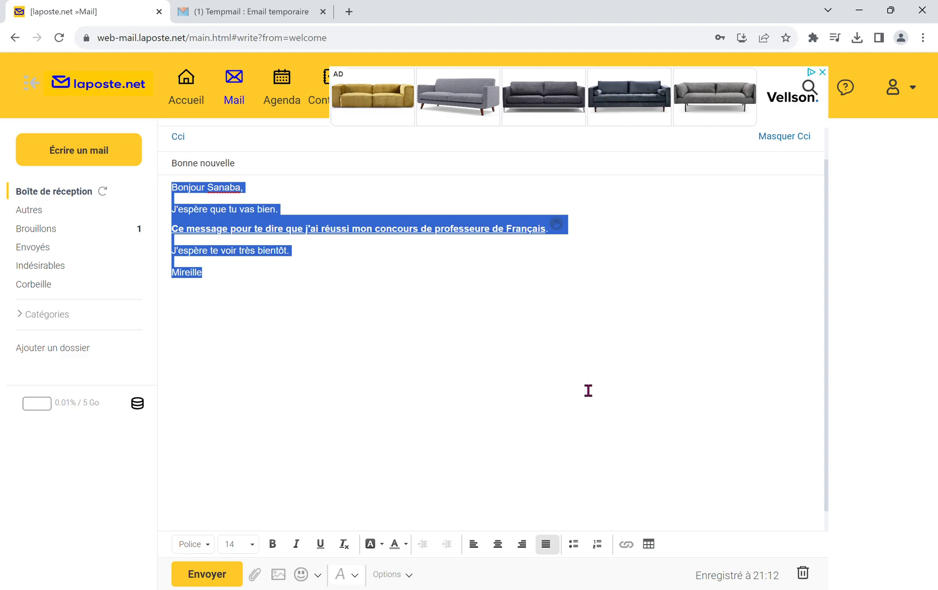
pyautogui.click(476, 547)
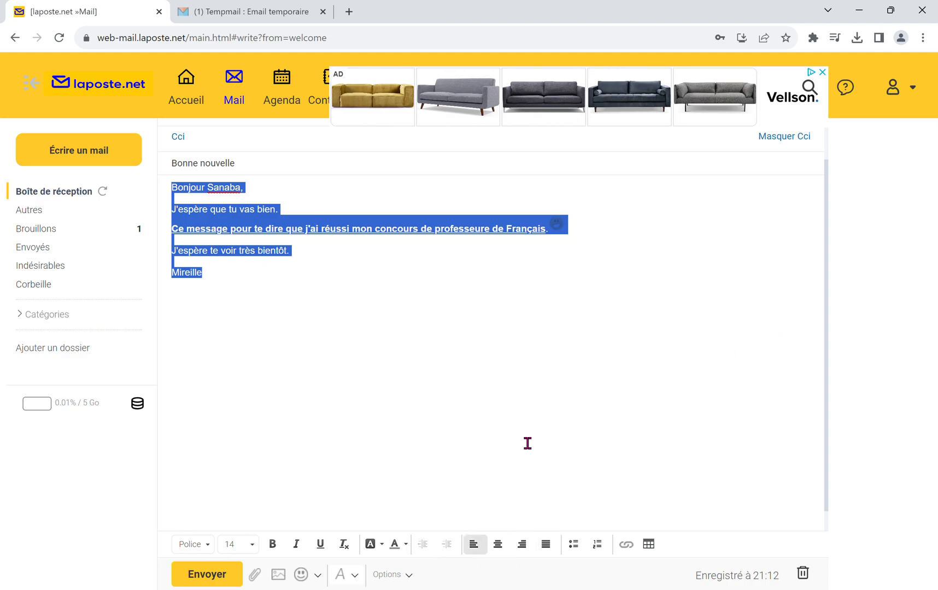
pyautogui.click(383, 360)
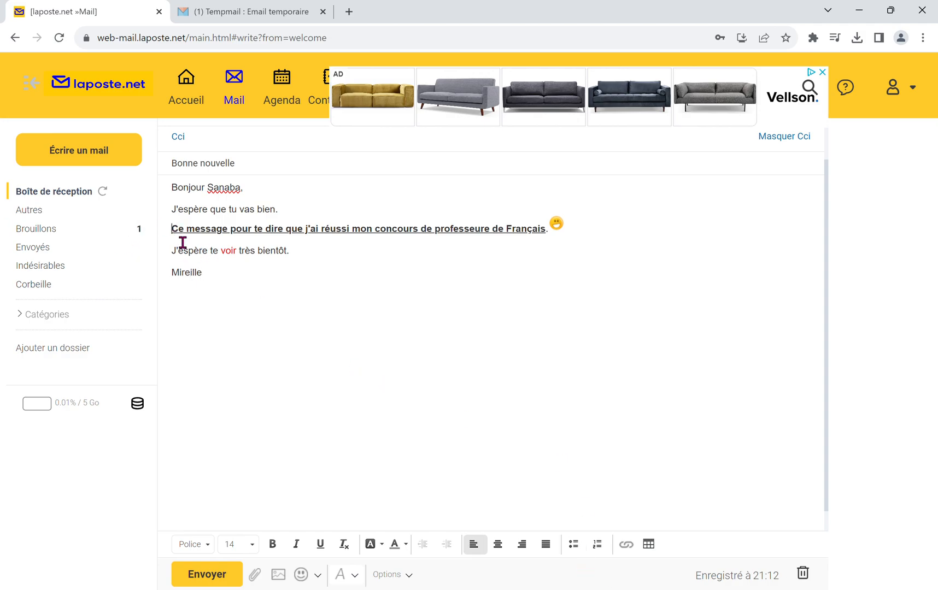
# Step: Try a bulleted and a numbered list on the "Ce message pour te dire" sentence and remove the list formatting
pyautogui.click(580, 551)
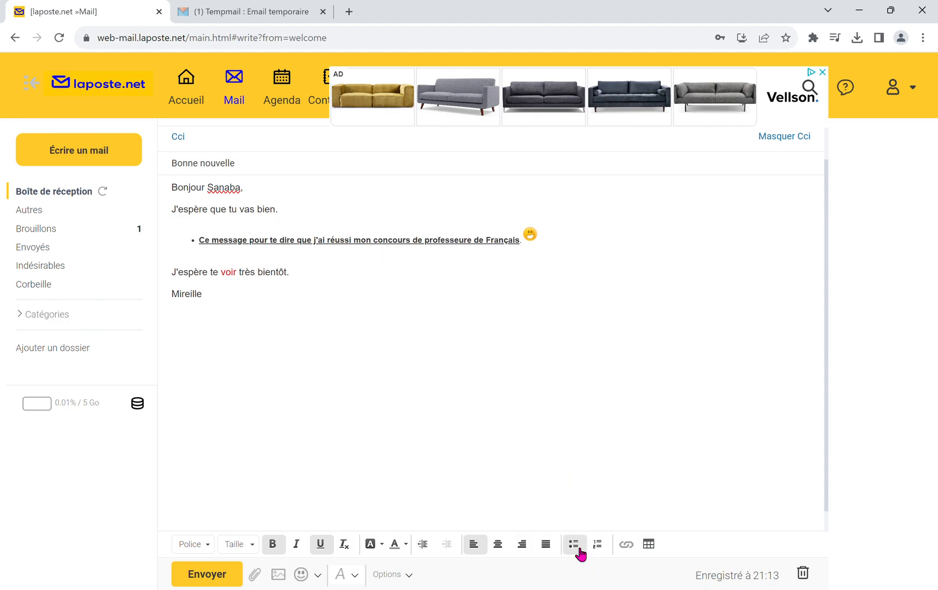
pyautogui.click(609, 547)
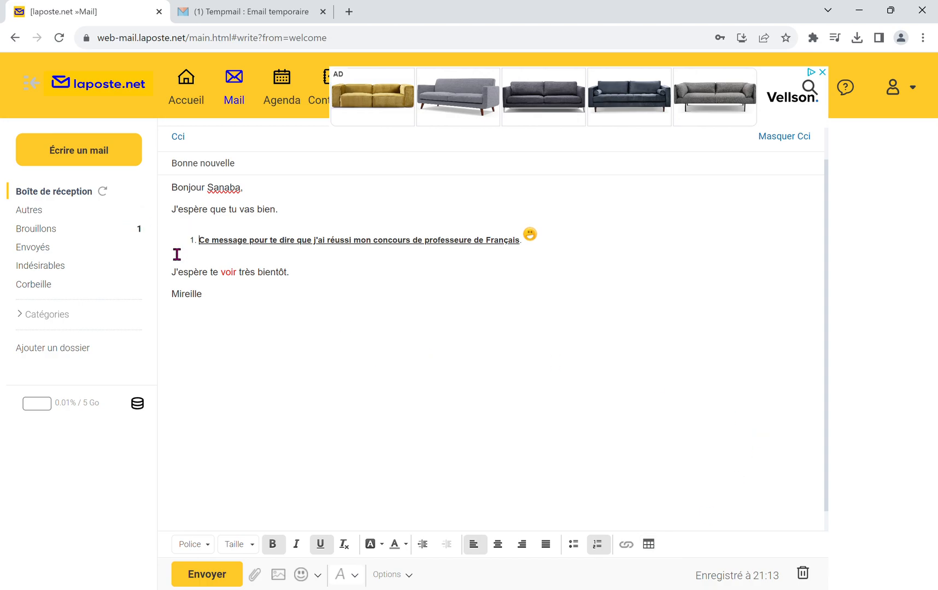
pyautogui.click(602, 550)
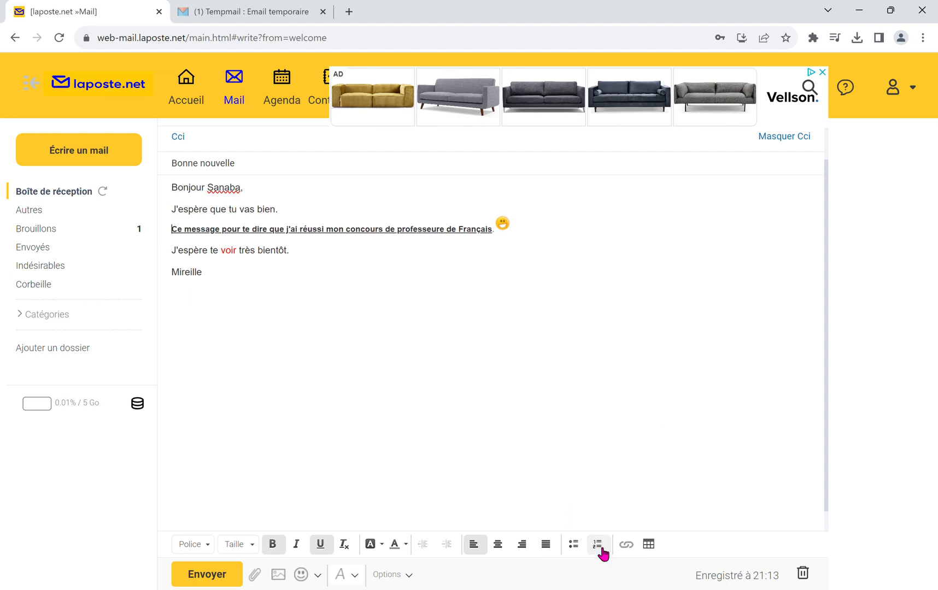
# Step: Remove the bold and the underline from the sentence about the "concours de professeure de Français"
pyautogui.moveTo(504, 243); pyautogui.dragTo(184, 243)
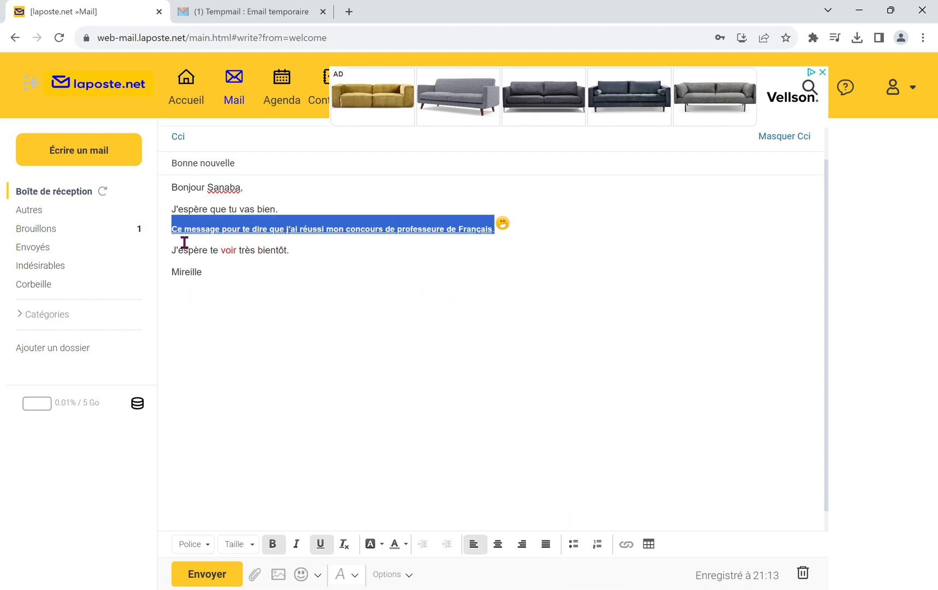
pyautogui.click(272, 546)
pyautogui.click(330, 546)
pyautogui.click(582, 341)
# Step: Attach the image of the yellow registered-mail slip to the mail and check it below the text
pyautogui.scroll(1, 582, 341)
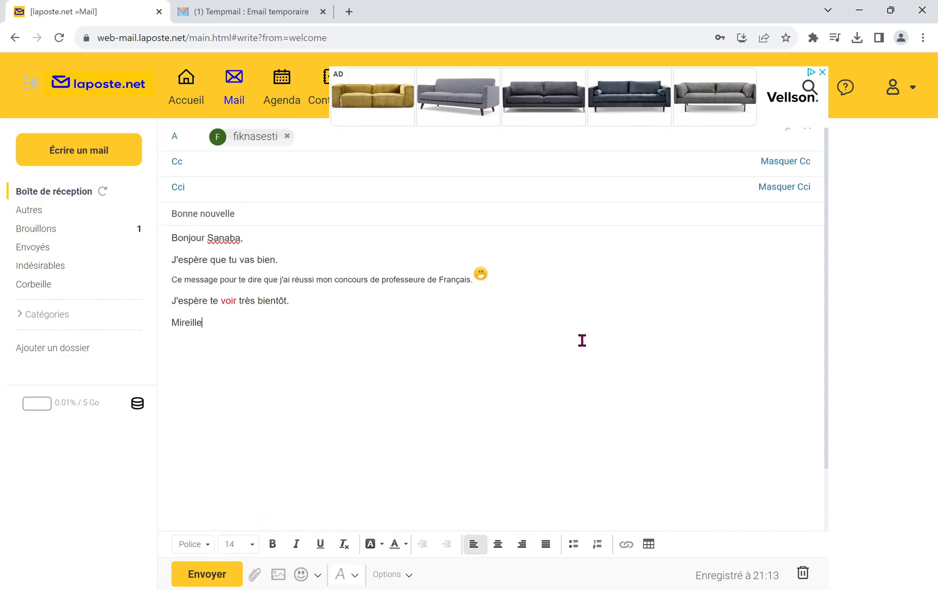
pyautogui.scroll(-2, 582, 341)
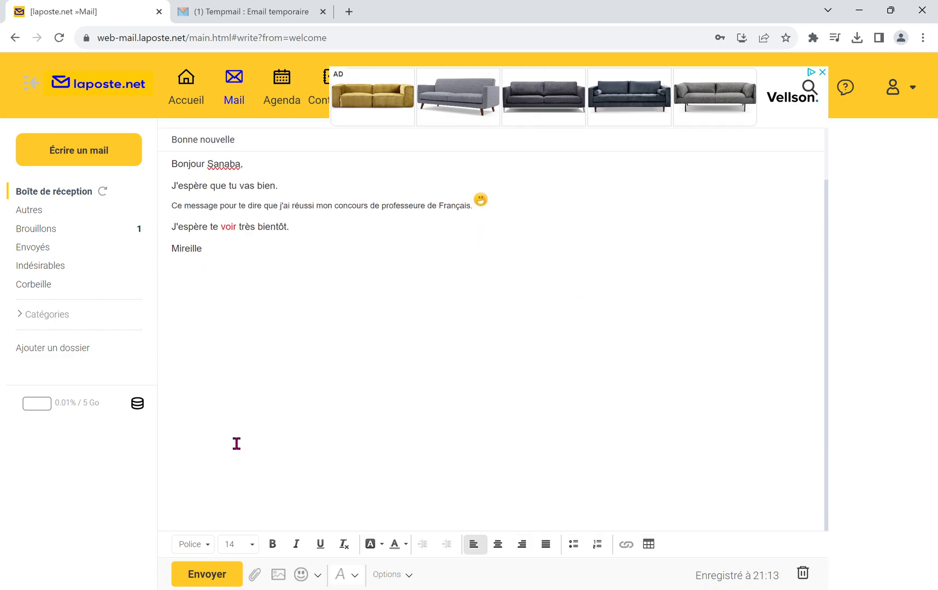
pyautogui.click(260, 582)
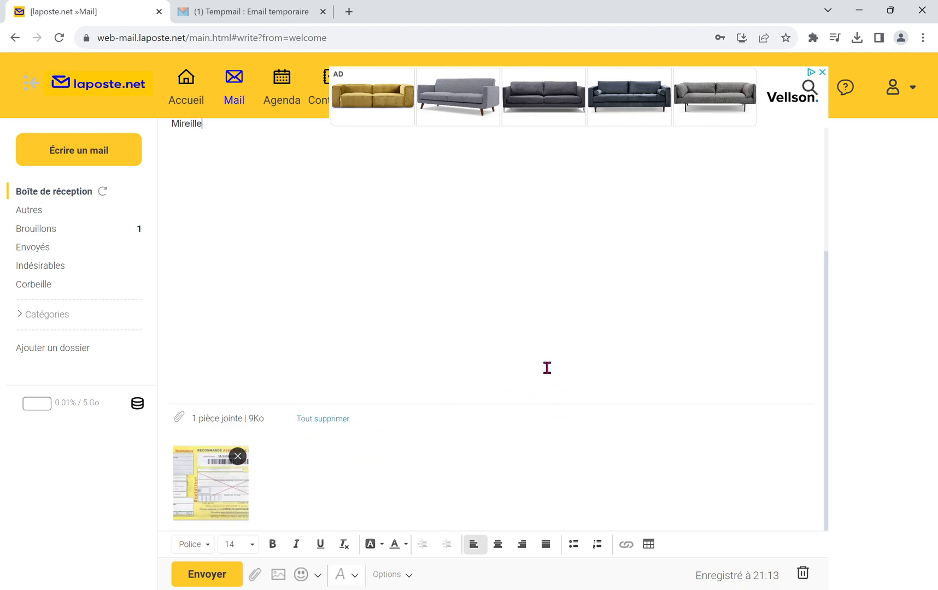
pyautogui.scroll(4, 547, 368)
pyautogui.scroll(-4, 547, 368)
pyautogui.scroll(4, 547, 368)
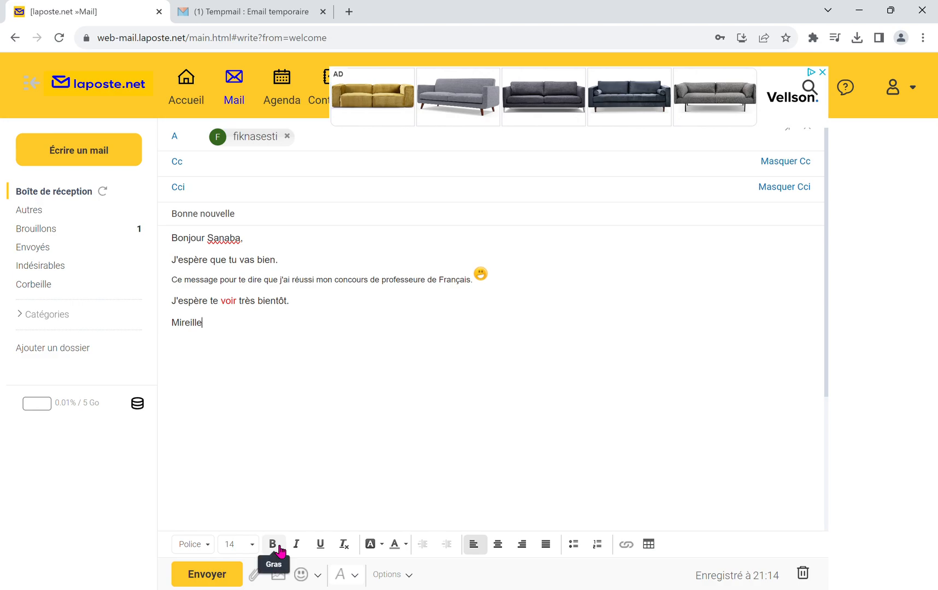
# Step: Make the word "J'espère" in the closing line italic and turn the italics off again
pyautogui.doubleClick(201, 307)
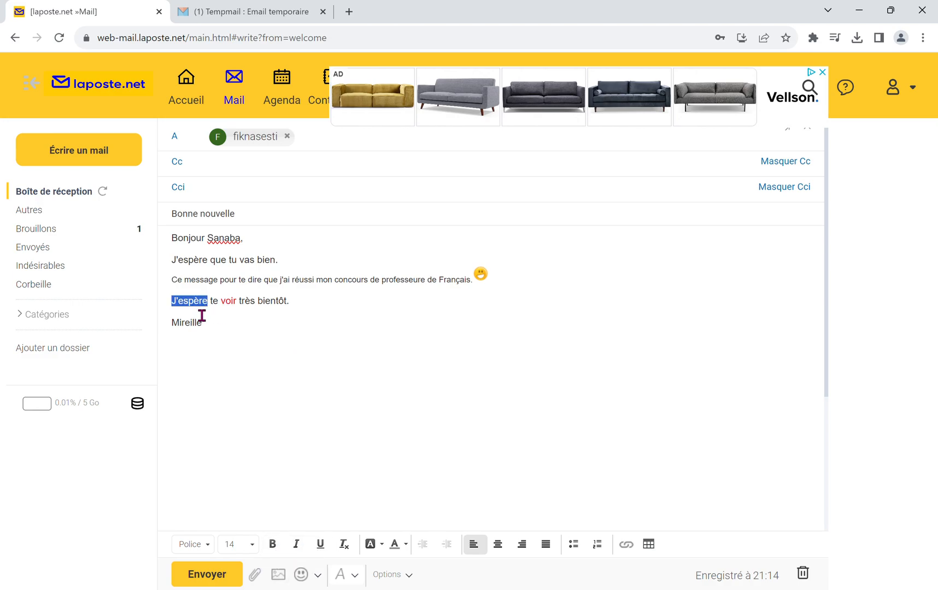
pyautogui.click(303, 545)
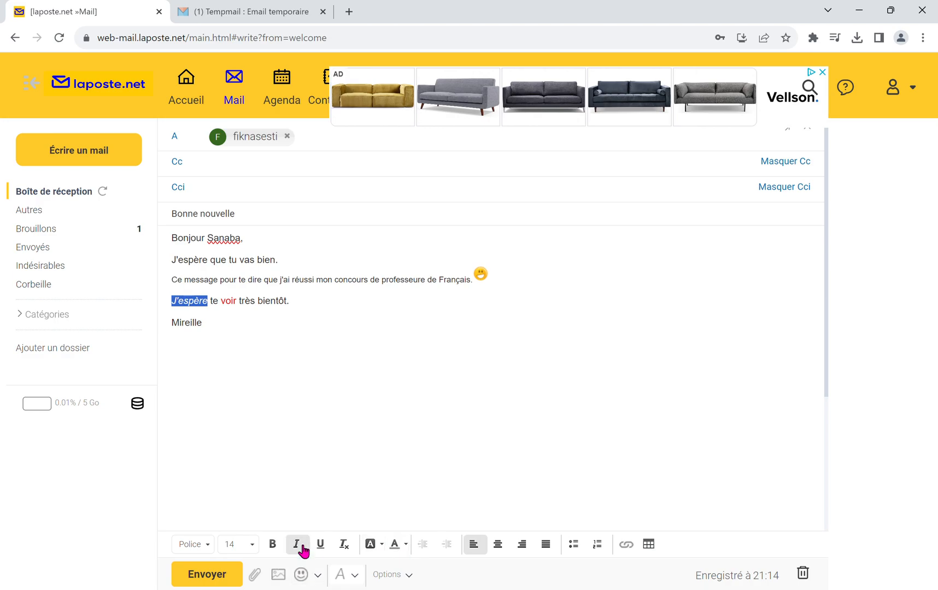
pyautogui.click(466, 394)
pyautogui.doubleClick(204, 307)
pyautogui.click(305, 545)
pyautogui.click(469, 471)
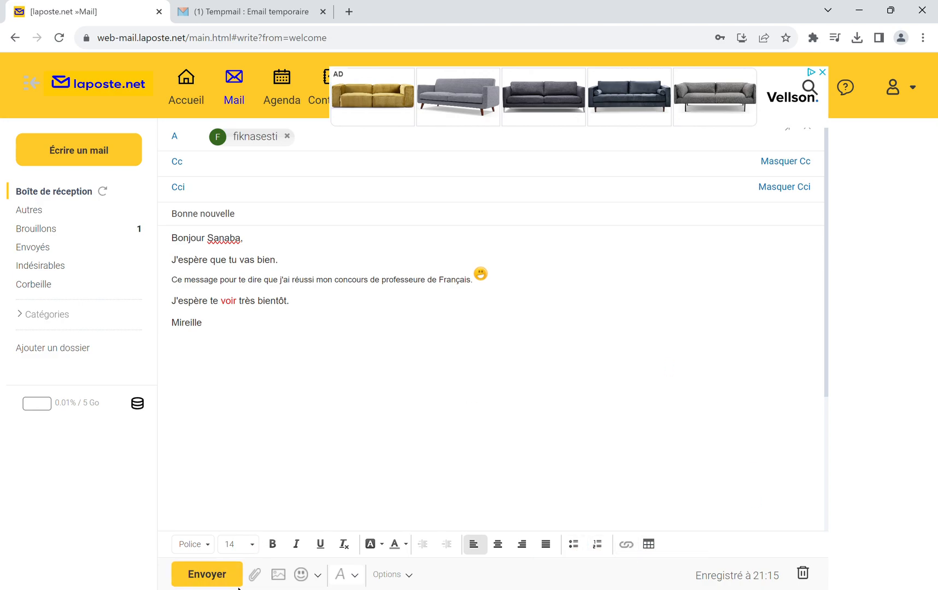
# Step: Try "Priorité Basse" for the mail and set its sending priority to "Priorité Haute"
pyautogui.scroll(-3, 387, 467)
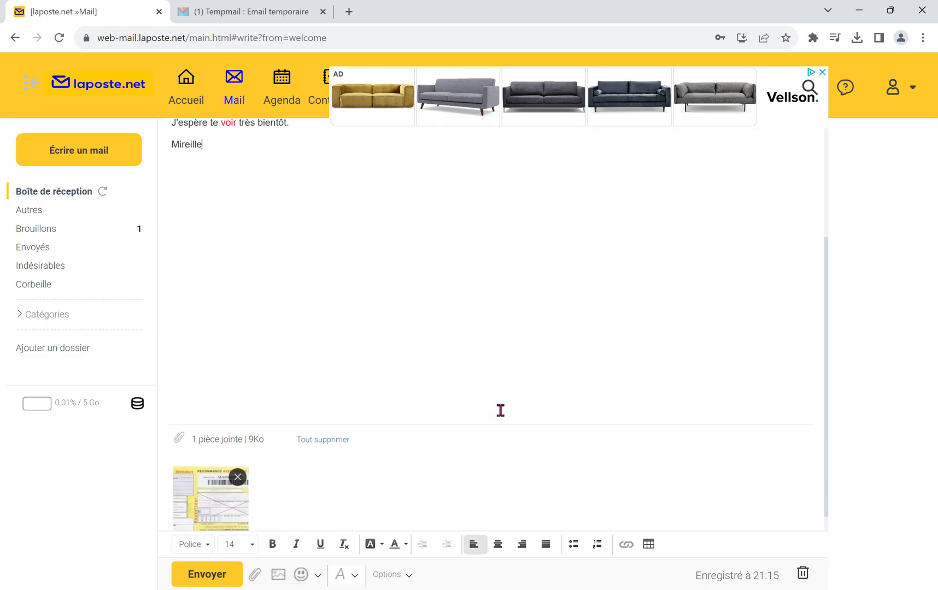
pyautogui.scroll(3, 500, 410)
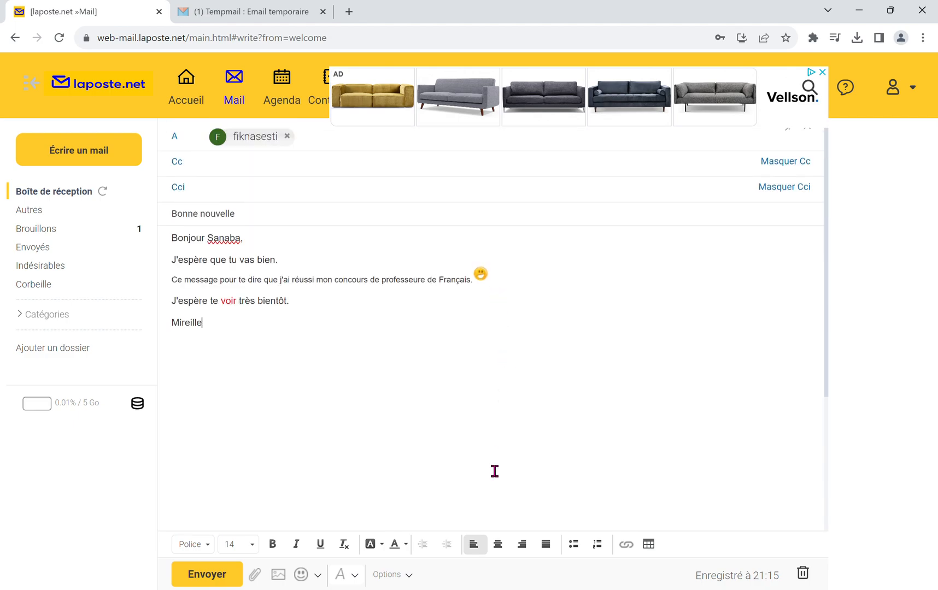
pyautogui.click(405, 575)
pyautogui.click(430, 501)
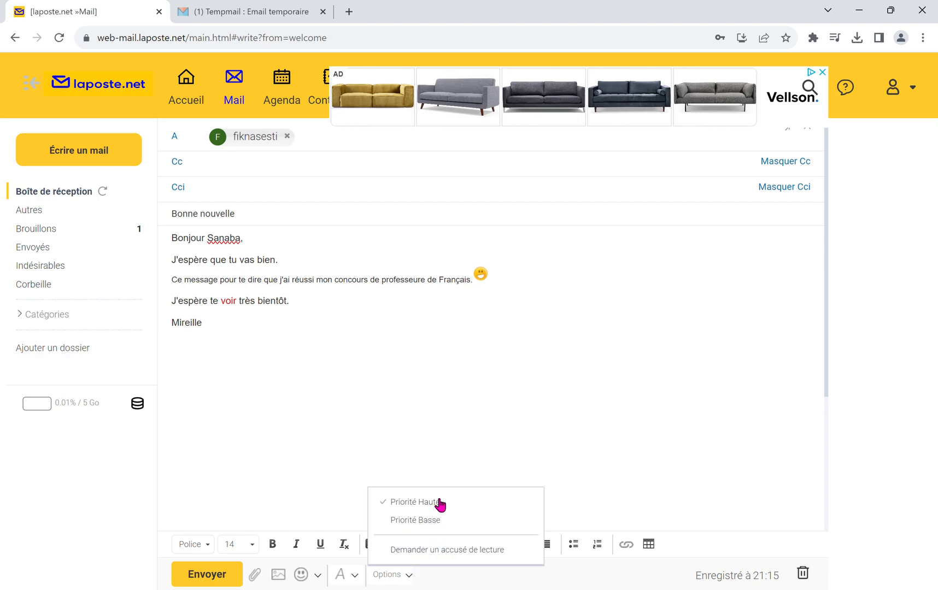
pyautogui.click(431, 520)
pyautogui.click(429, 509)
pyautogui.click(347, 451)
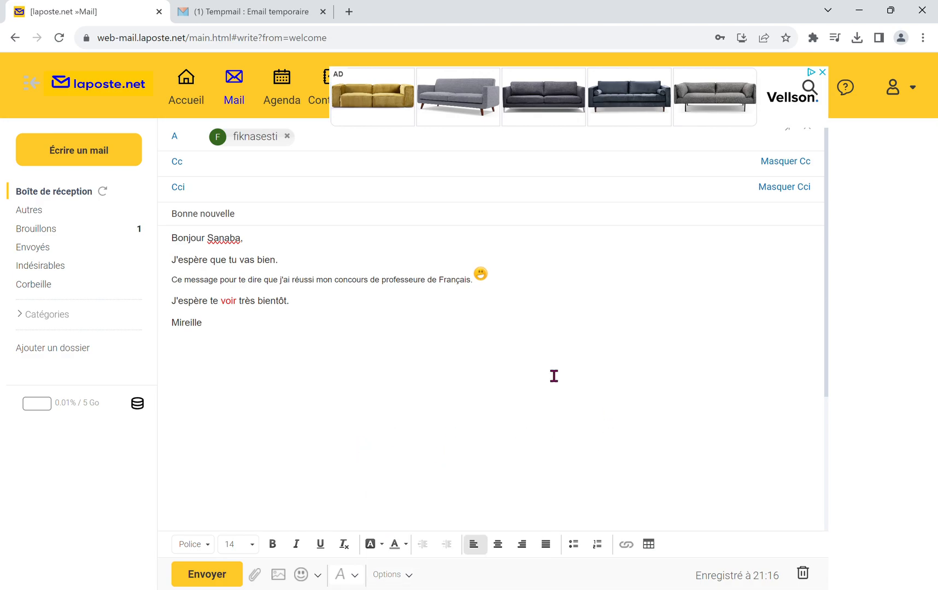
# Step: Send the mail and open its sent copy in the "Envoyés" folder
pyautogui.click(220, 583)
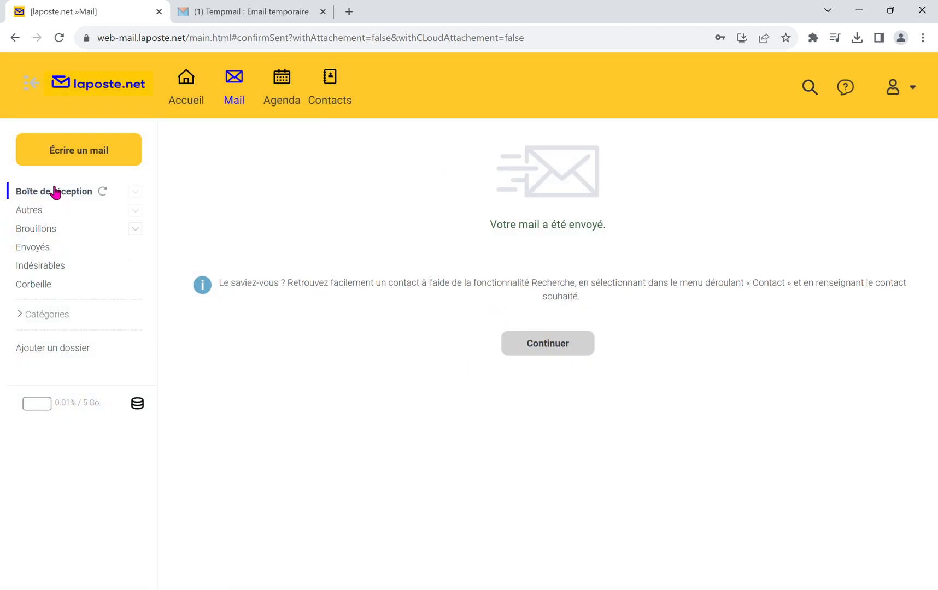
pyautogui.click(34, 249)
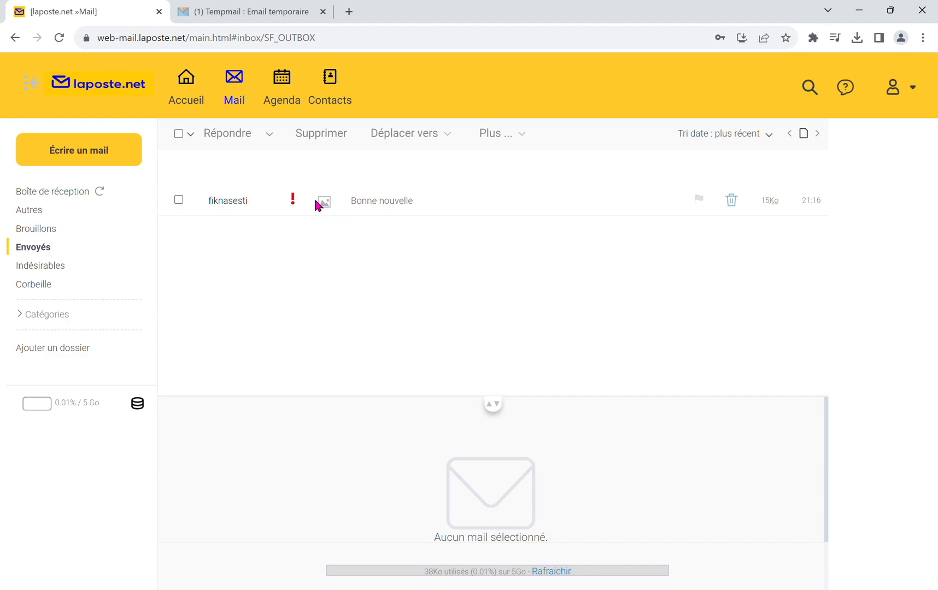
pyautogui.click(390, 208)
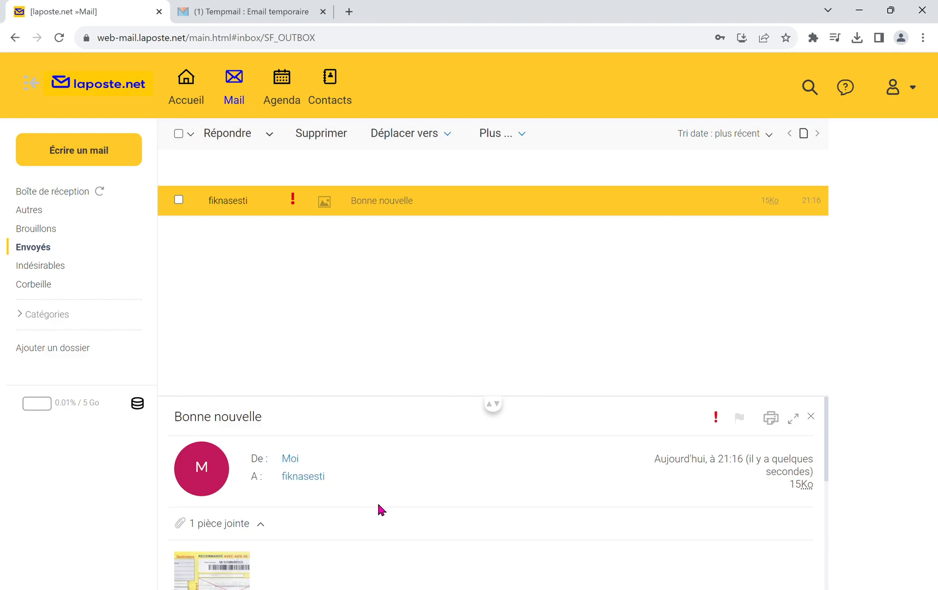
# Step: Examine the sent mail's header, attached image and formatted text down to the signature
pyautogui.scroll(-1, 377, 506)
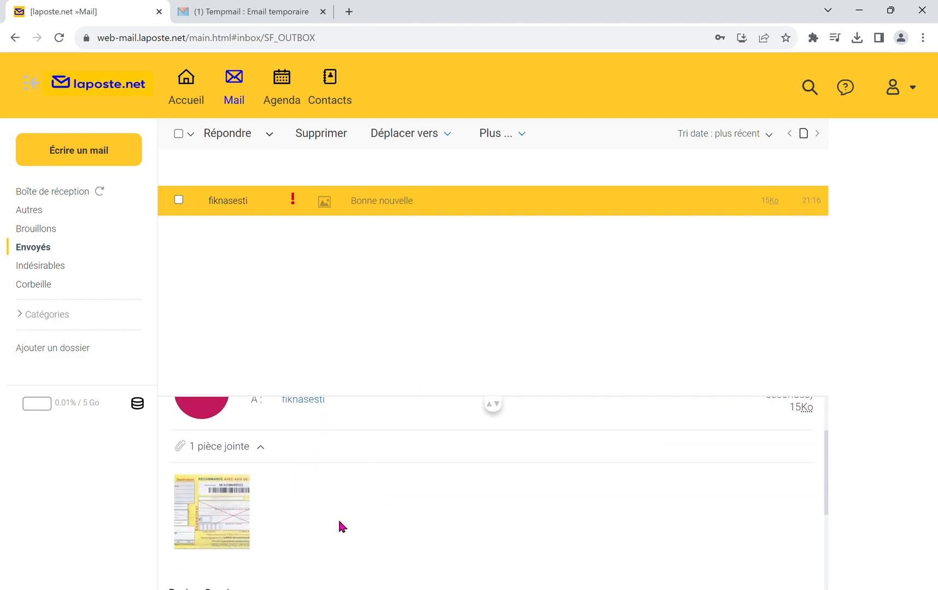
pyautogui.scroll(-1, 339, 525)
pyautogui.scroll(-1, 339, 482)
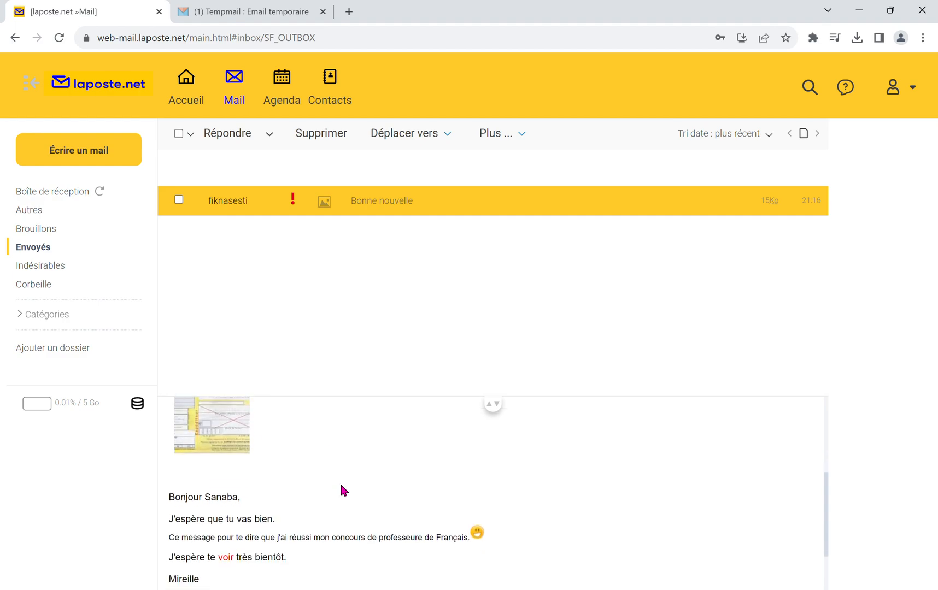
pyautogui.moveTo(196, 437)
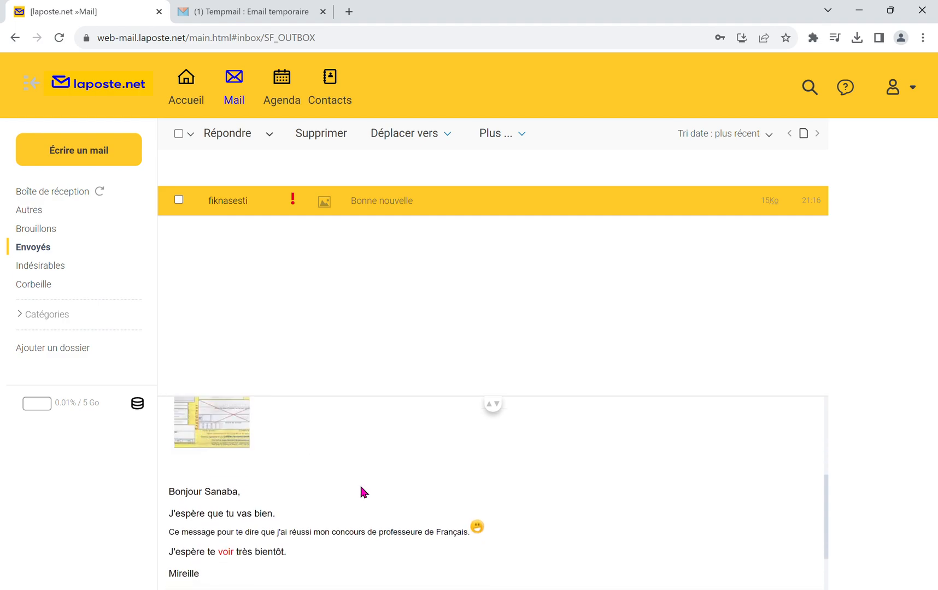
pyautogui.scroll(-1, 360, 492)
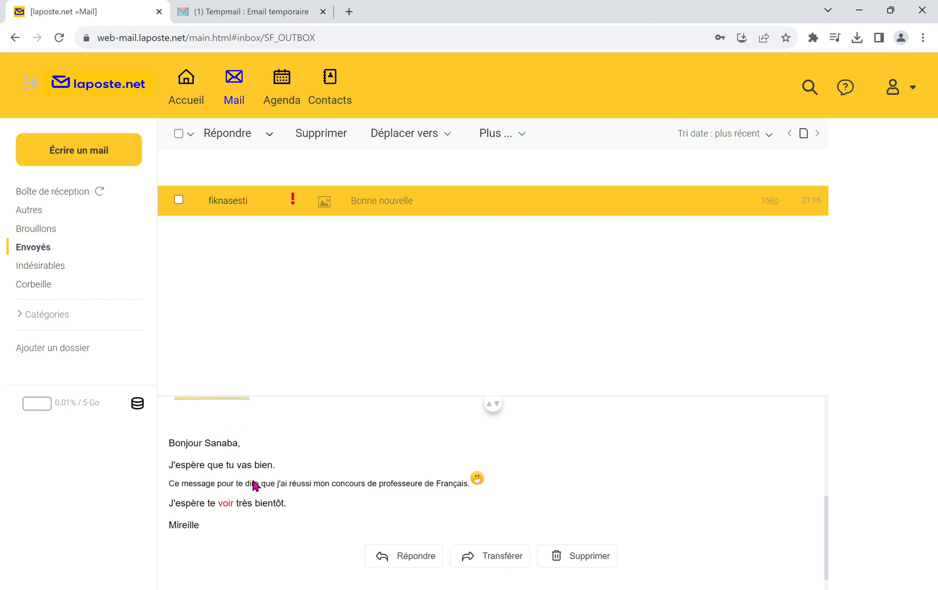
pyautogui.scroll(-1, 300, 516)
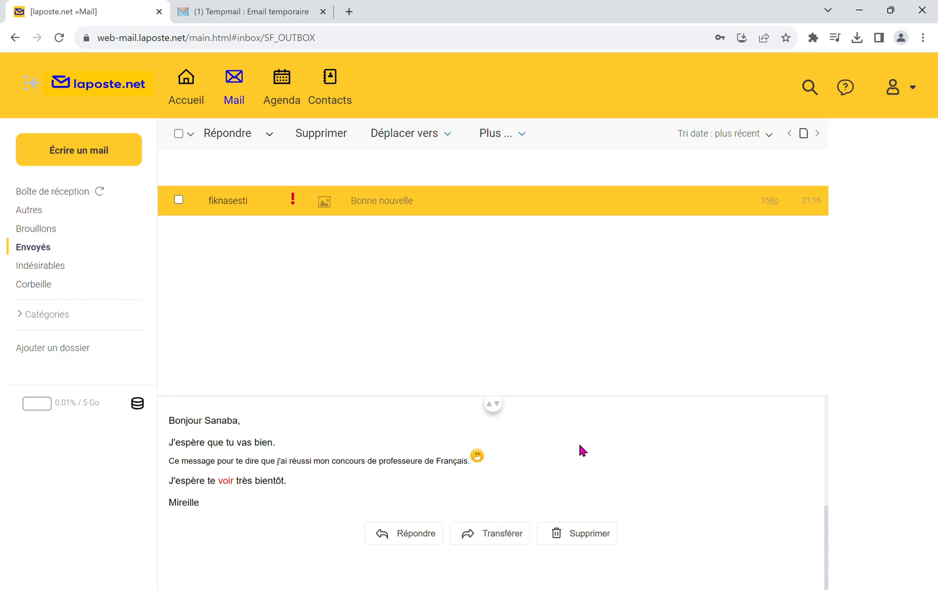
pyautogui.scroll(5, 580, 450)
pyautogui.moveTo(225, 567)
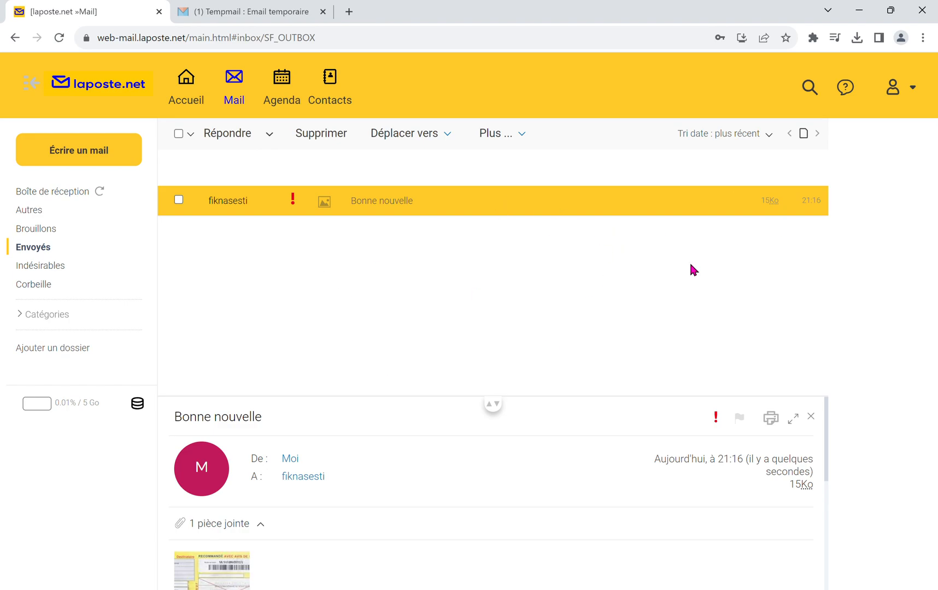
# Step: Delete the "Bonne nouvelle" mail from the "Envoyés" folder and confirm the deletion
pyautogui.click(32, 251)
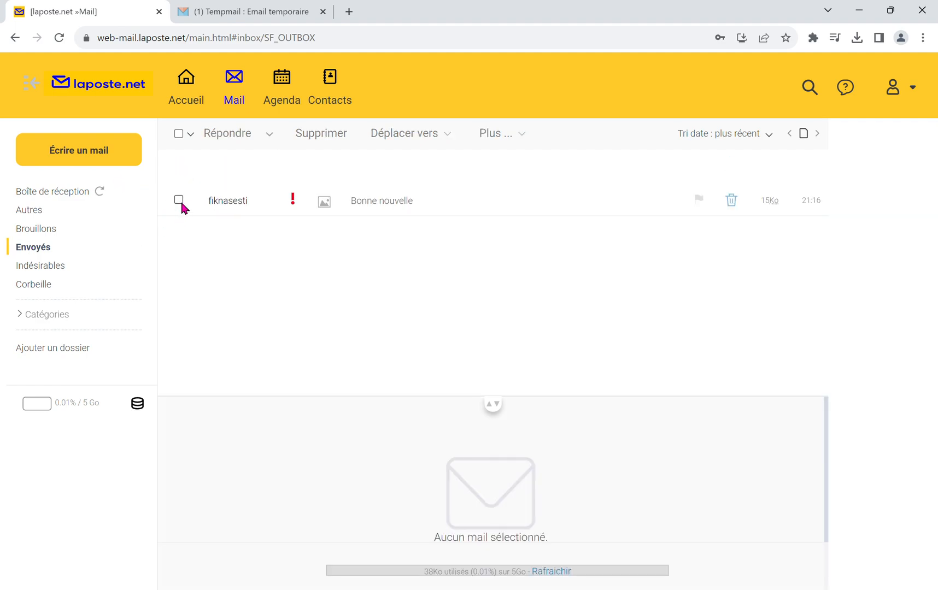
pyautogui.click(179, 201)
pyautogui.click(733, 201)
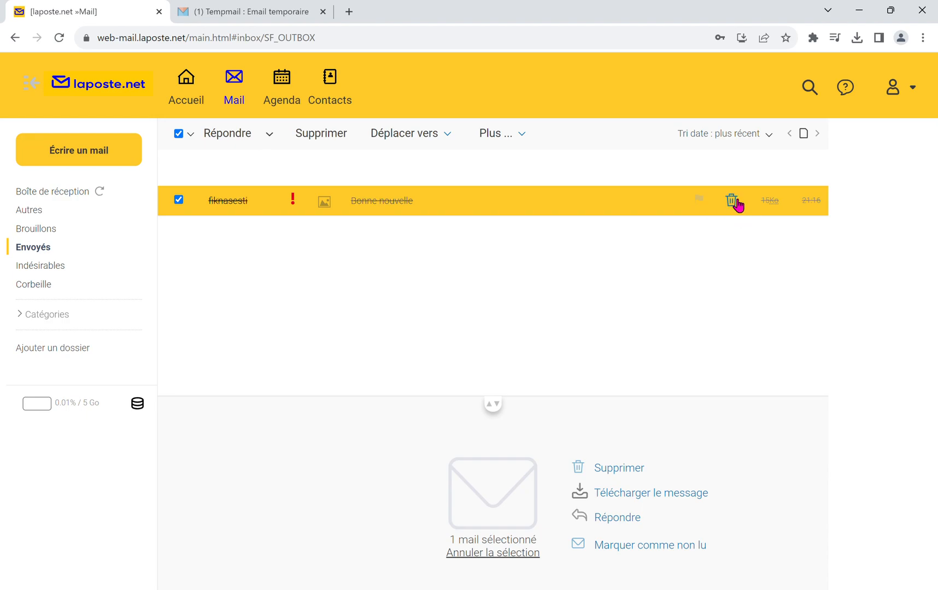
pyautogui.click(732, 200)
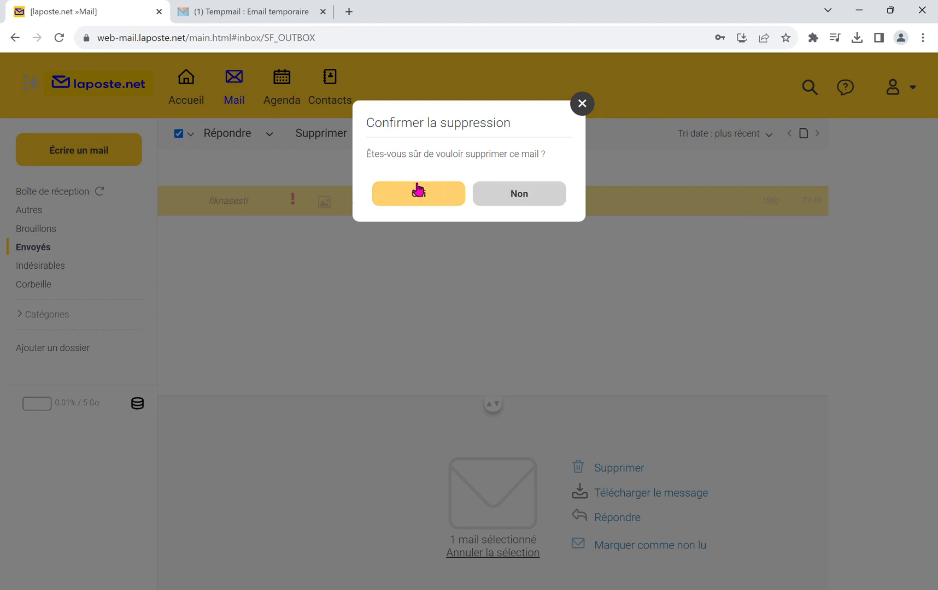
pyautogui.click(428, 199)
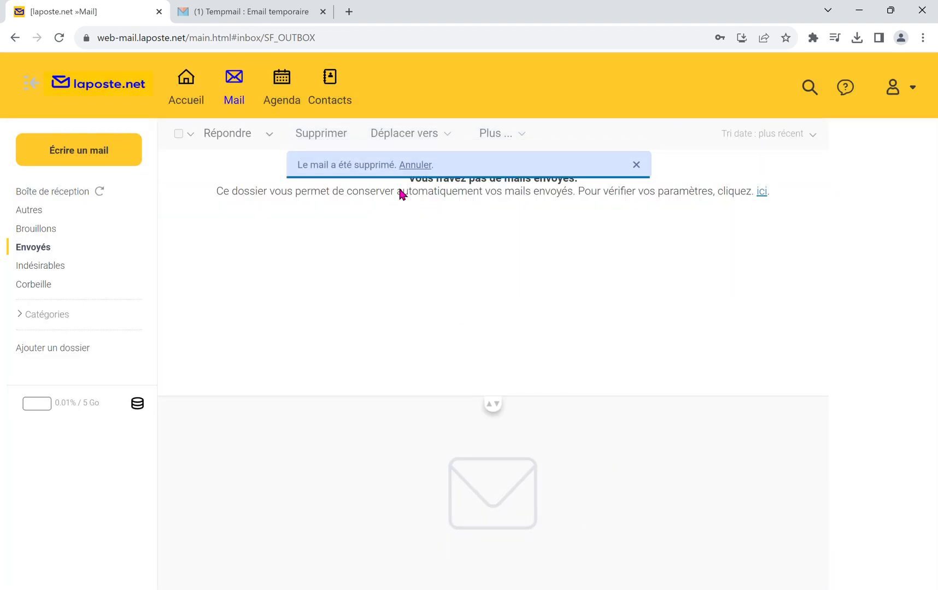
# Step: Permanently delete both "Bonne nouvelle" mails from the "Corbeille" folder
pyautogui.click(45, 286)
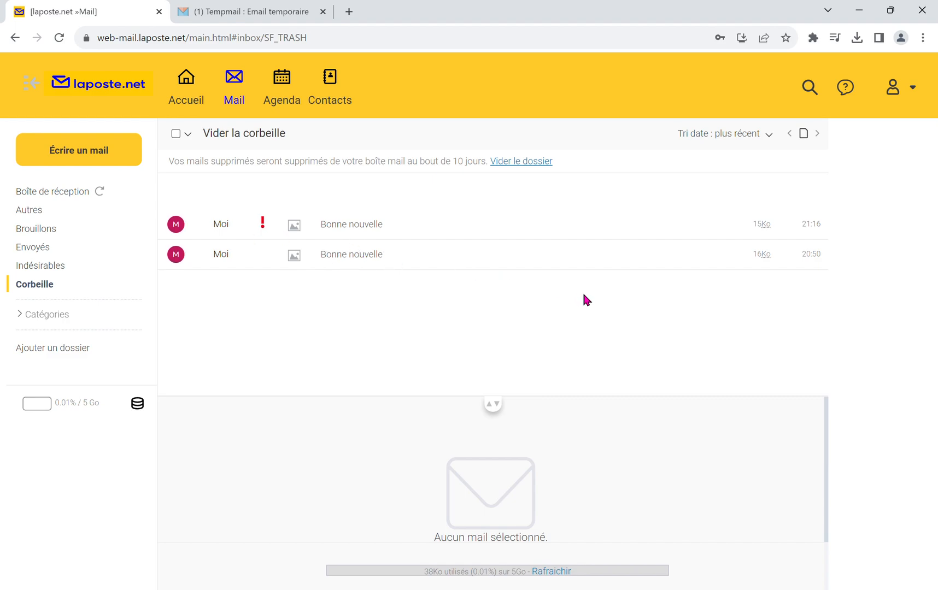
pyautogui.click(176, 226)
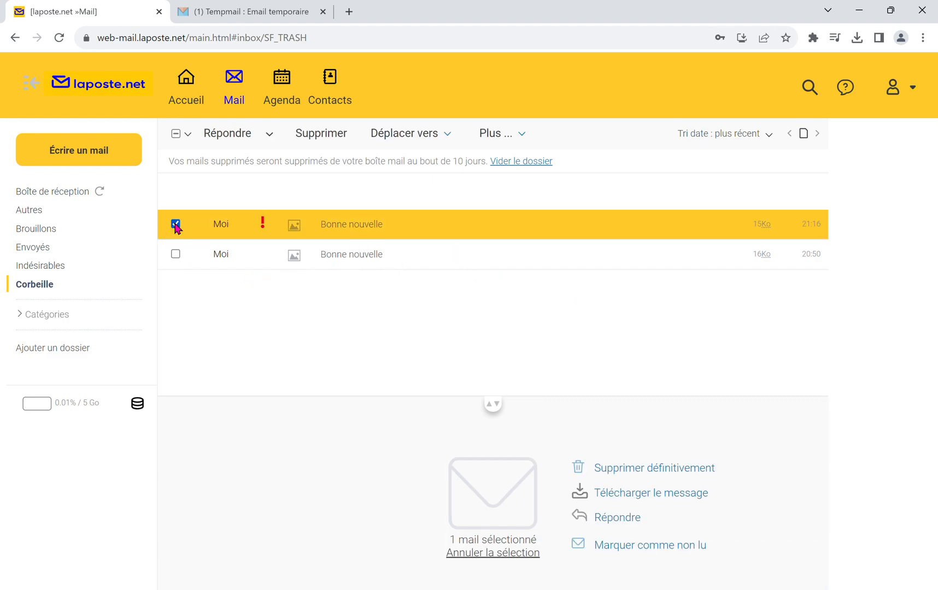
pyautogui.click(176, 255)
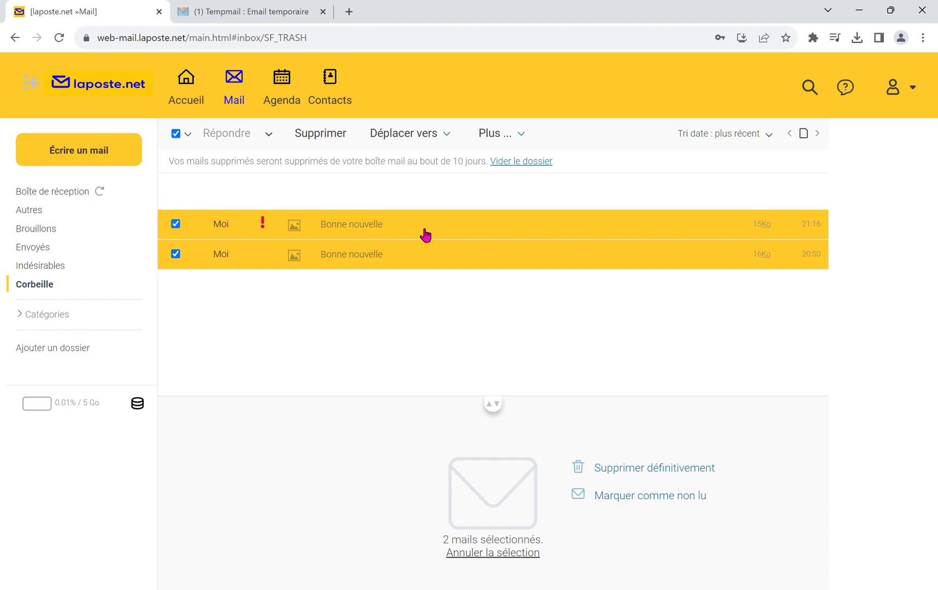
pyautogui.click(332, 136)
pyautogui.click(333, 138)
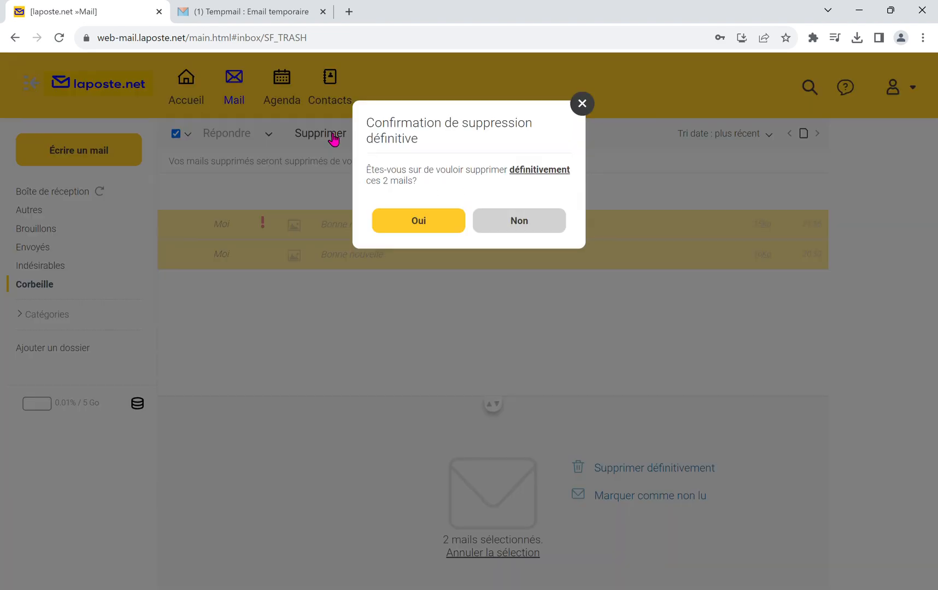
pyautogui.click(420, 222)
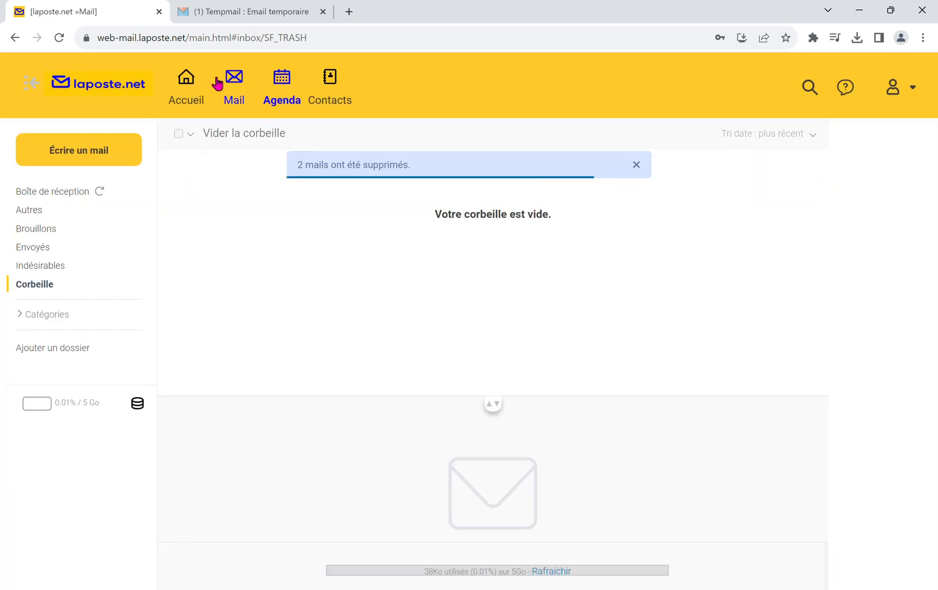
# Step: Look at the agenda and the new-event form for 6 November 2023, and return to the month view without creating an event
pyautogui.click(298, 91)
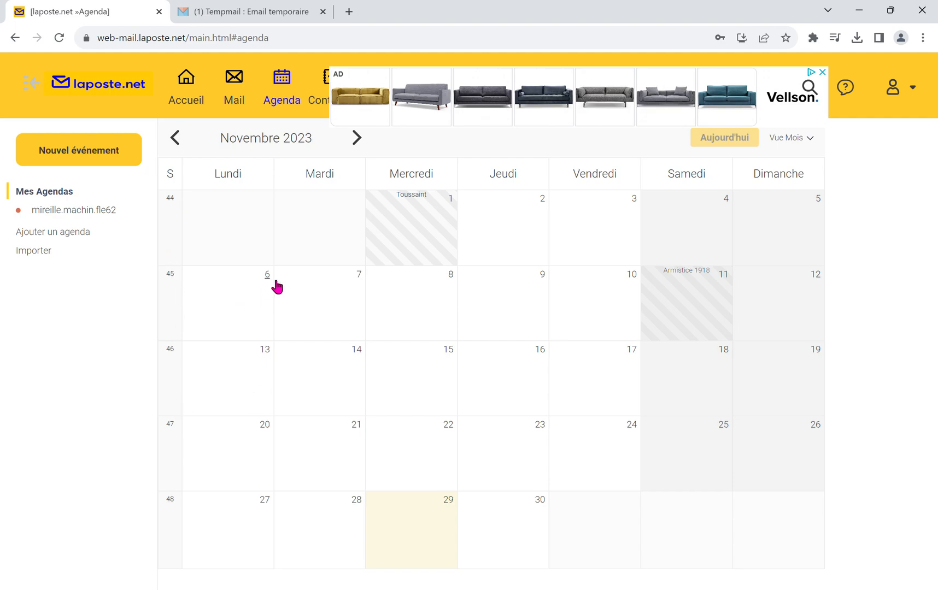
pyautogui.click(250, 303)
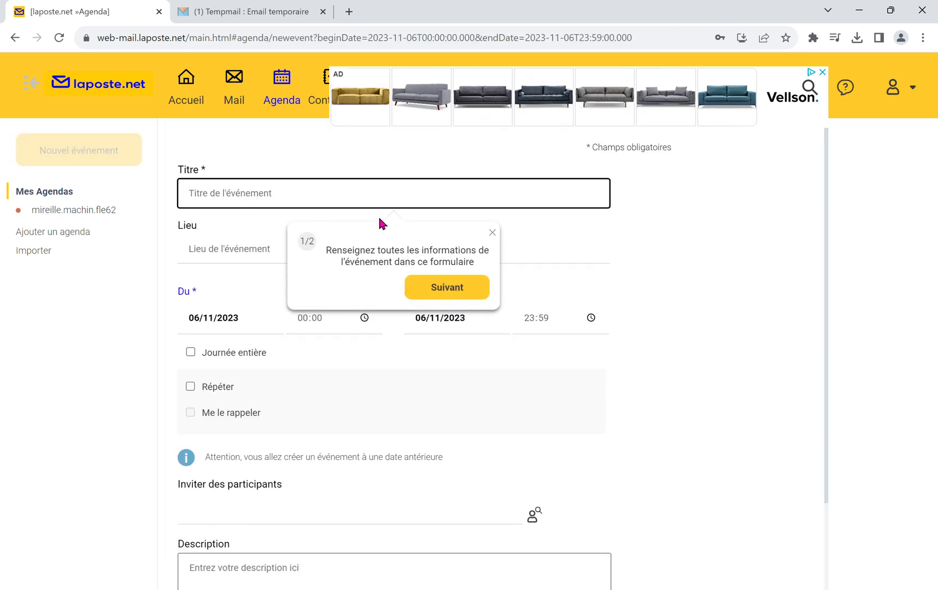
pyautogui.click(490, 230)
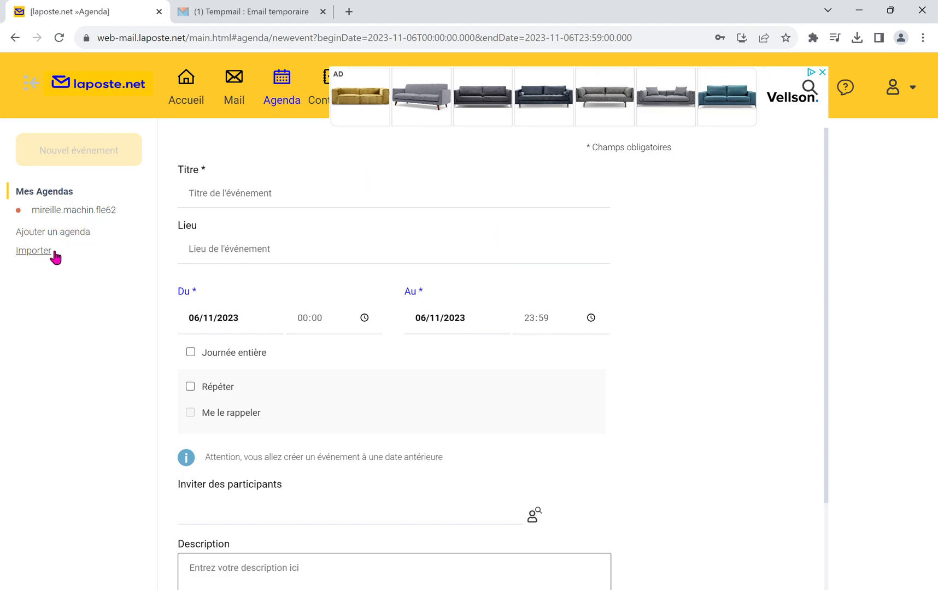
pyautogui.click(61, 198)
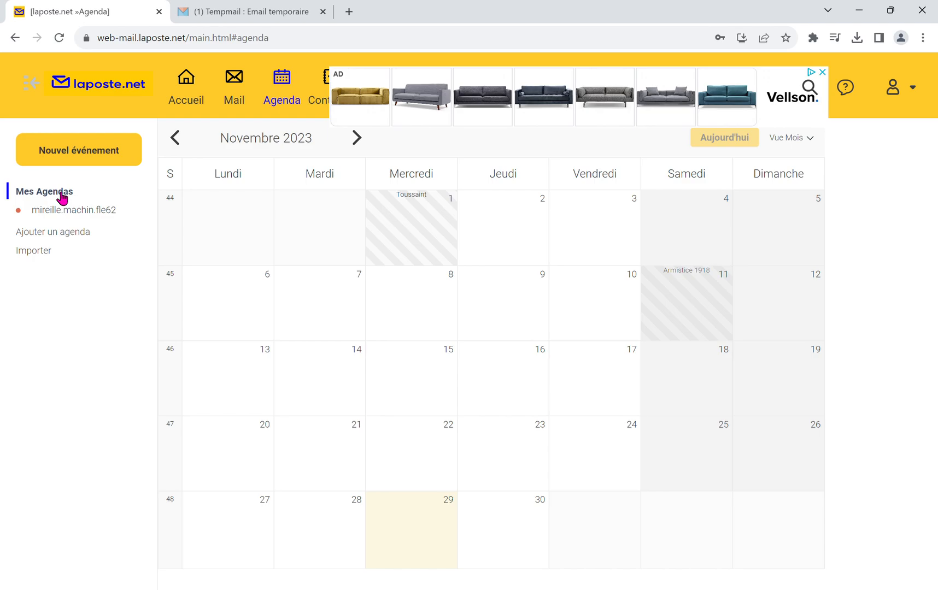
# Step: View the contacts list and the home page of the webmail, and return to the inbox
pyautogui.click(323, 104)
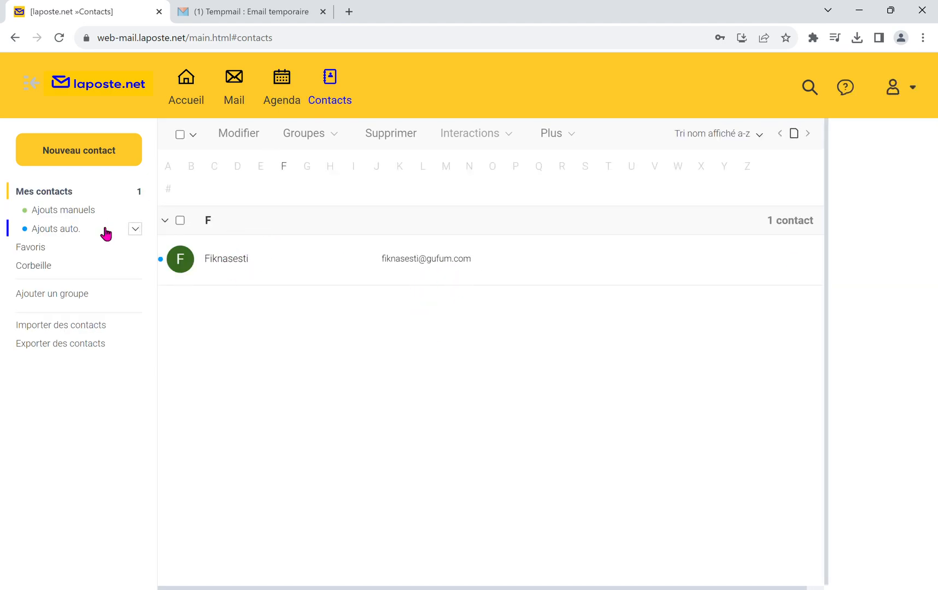
pyautogui.click(191, 96)
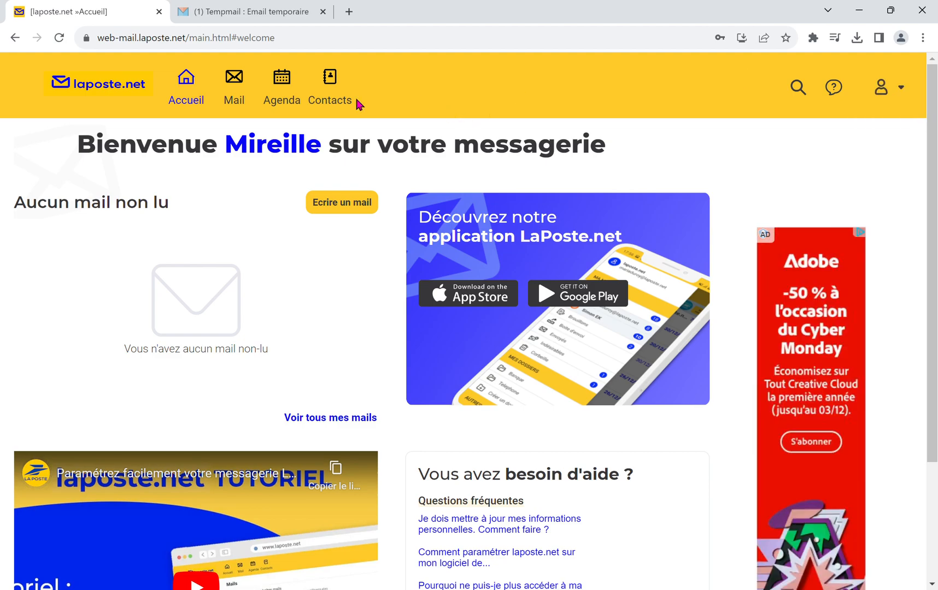
pyautogui.click(244, 91)
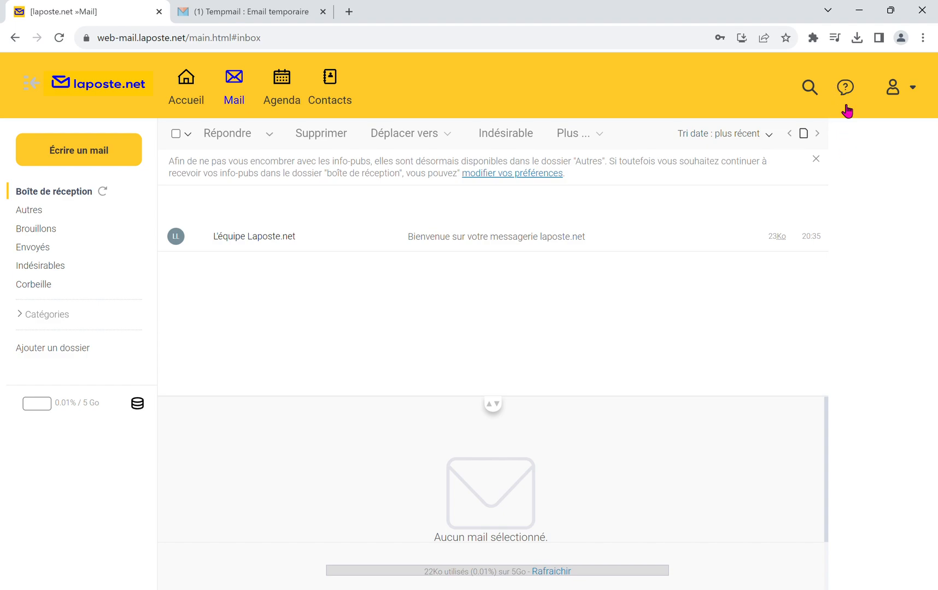
# Step: Log out of the laposte.net mail account
pyautogui.click(896, 99)
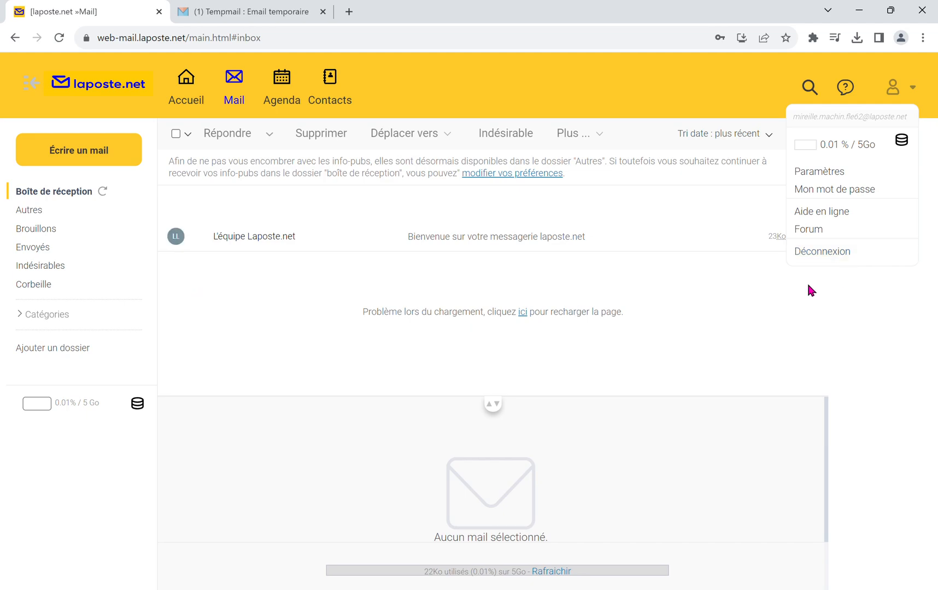
pyautogui.click(828, 253)
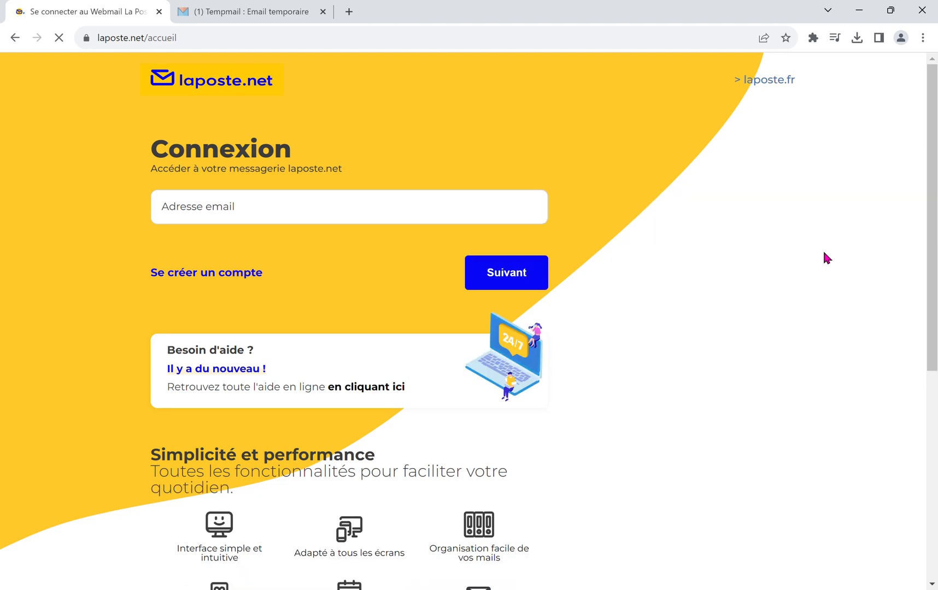